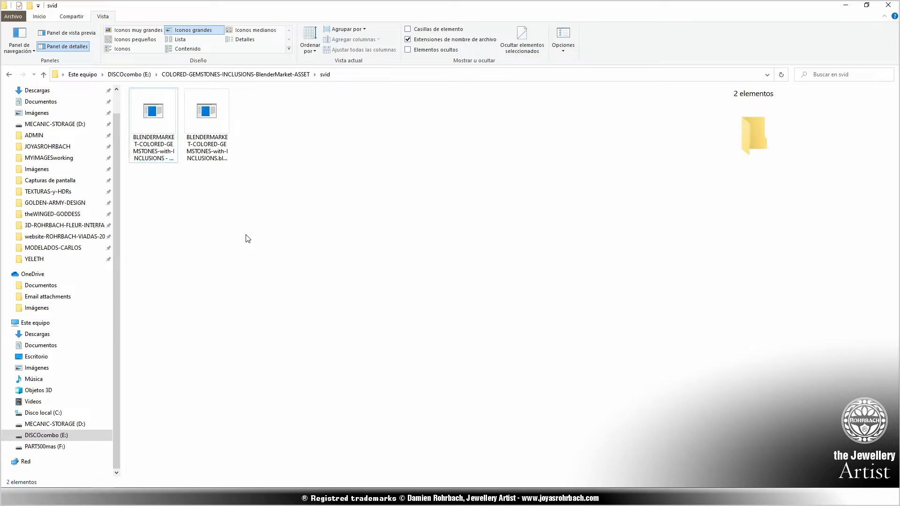
Step: List the folder's files and open "BLENDERMARKET-COLORED-GEMSTONES-with-INCLUSIONS - copia.blend" in Blender
left_click(183, 39)
left_click(304, 93)
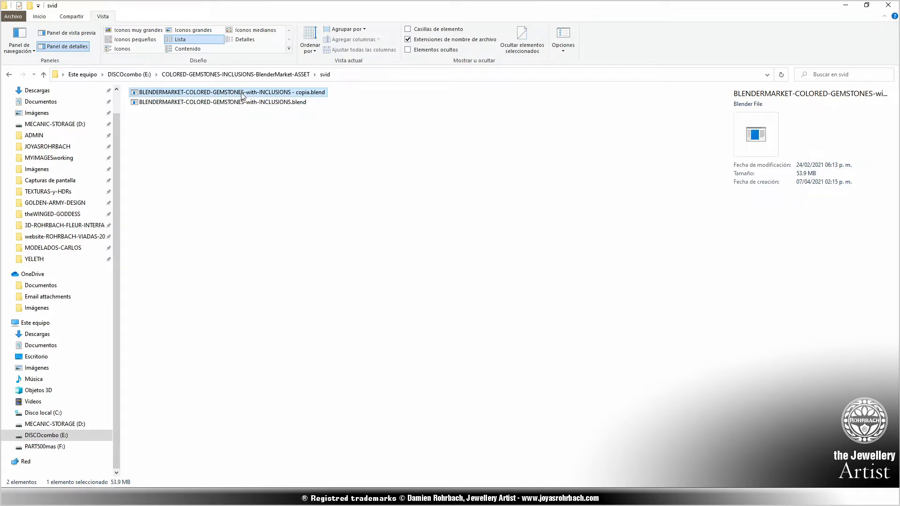
left_click_drag(241, 96, 496, 266)
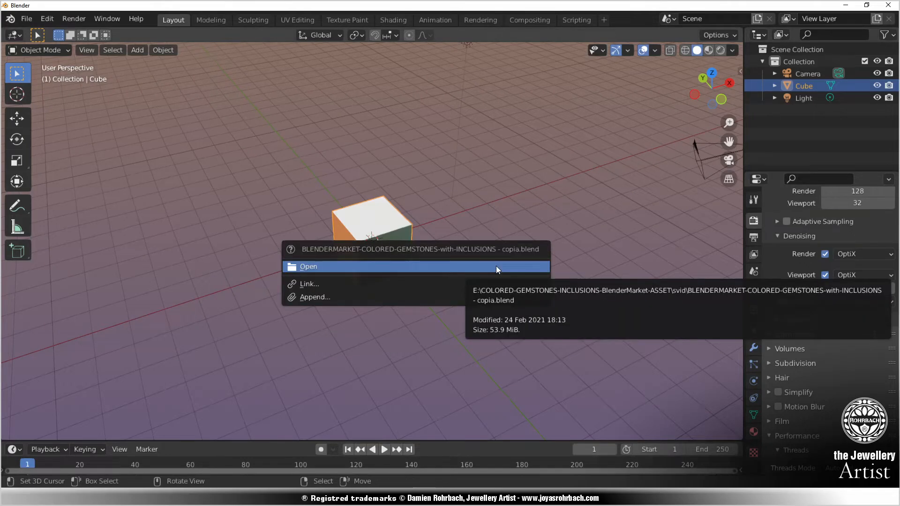
left_click(496, 265)
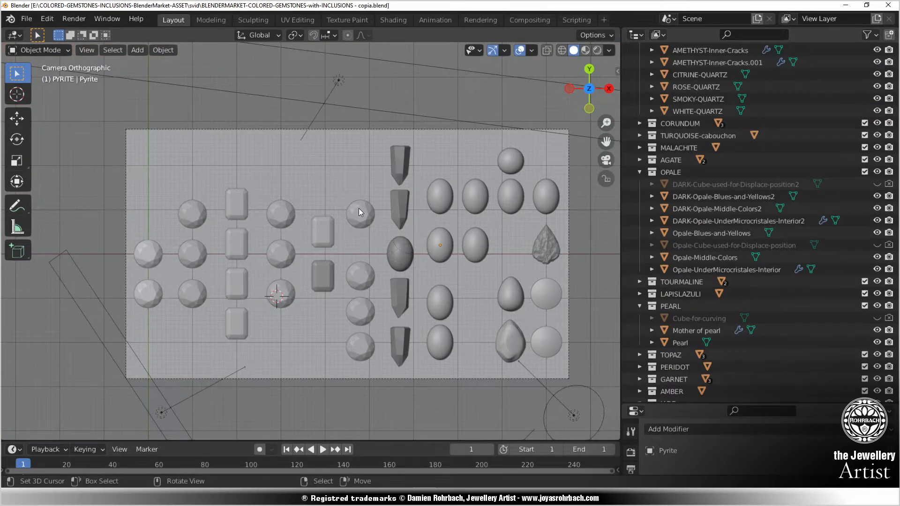
Step: Collapse the expanded quartz, opal, pearl, jade, coral, obsidian and pyrite collections in the scene hierarchy
scroll(765, 185, "up", 4)
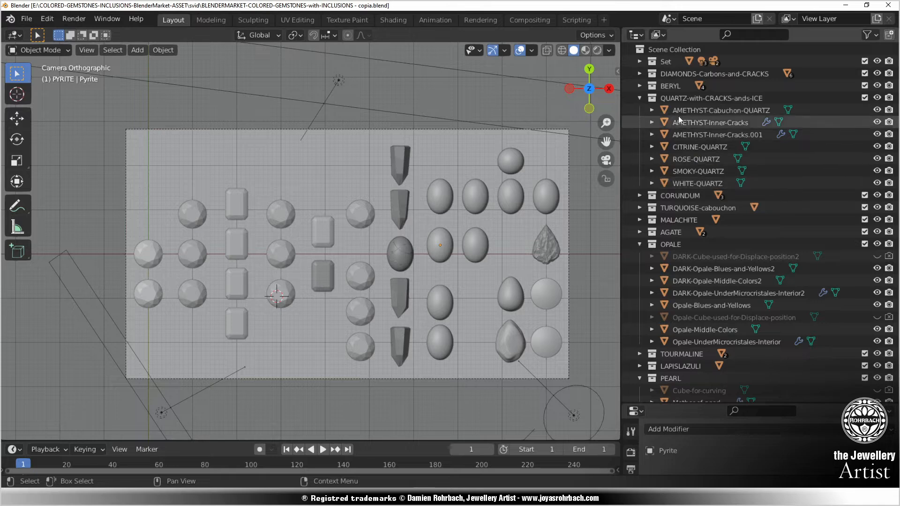
left_click(639, 98)
left_click(639, 159)
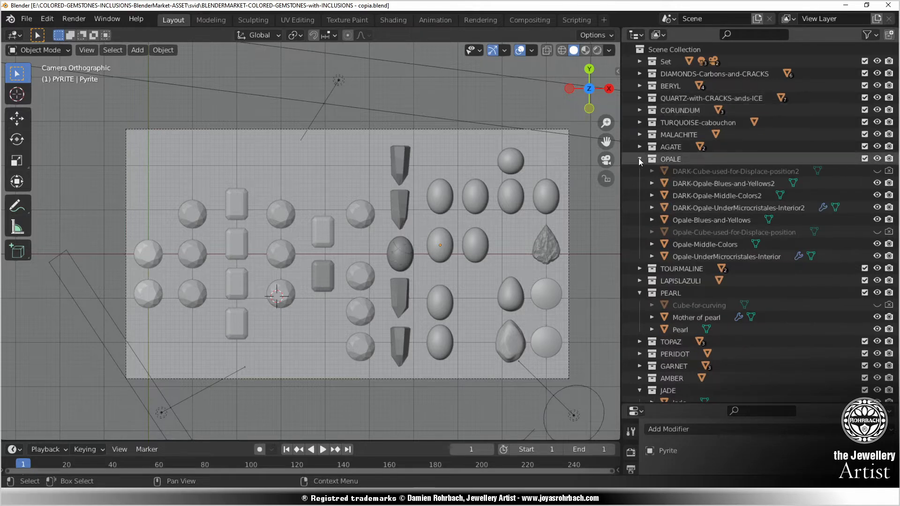
left_click(638, 196)
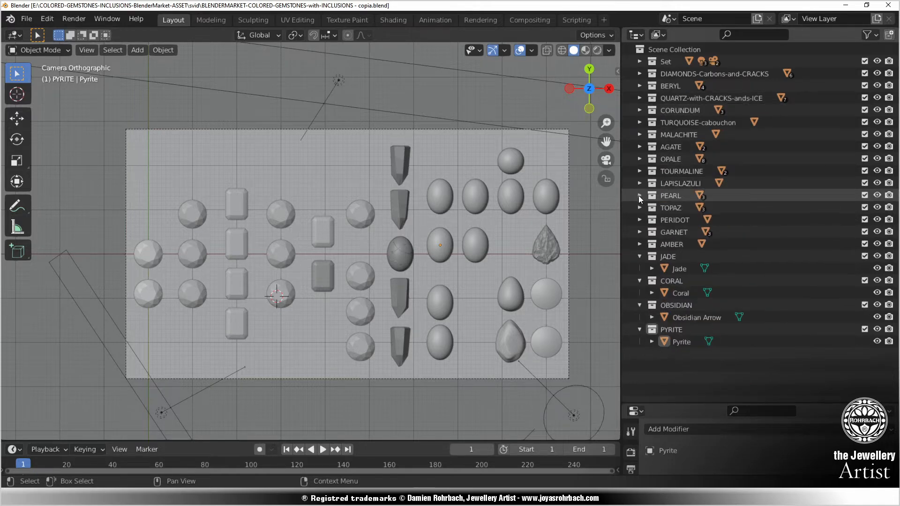
left_click(638, 257)
left_click(639, 268)
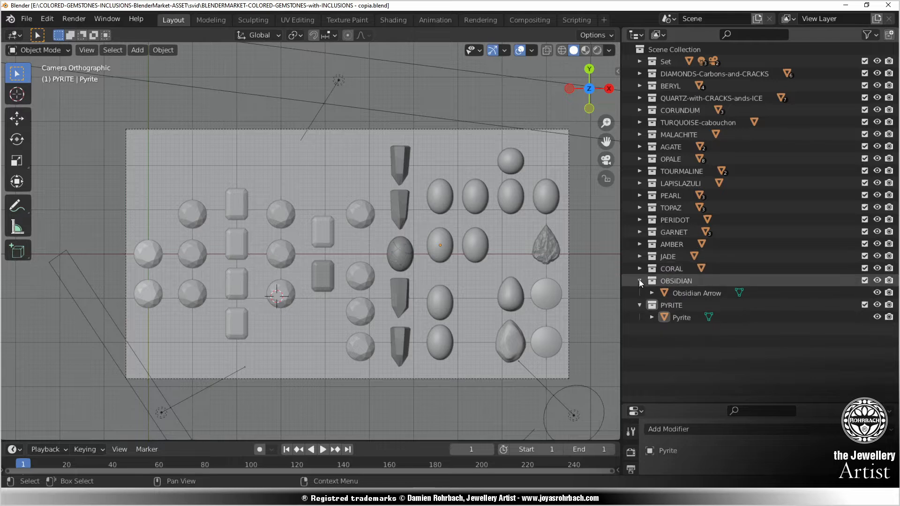
left_click(639, 280)
left_click(639, 293)
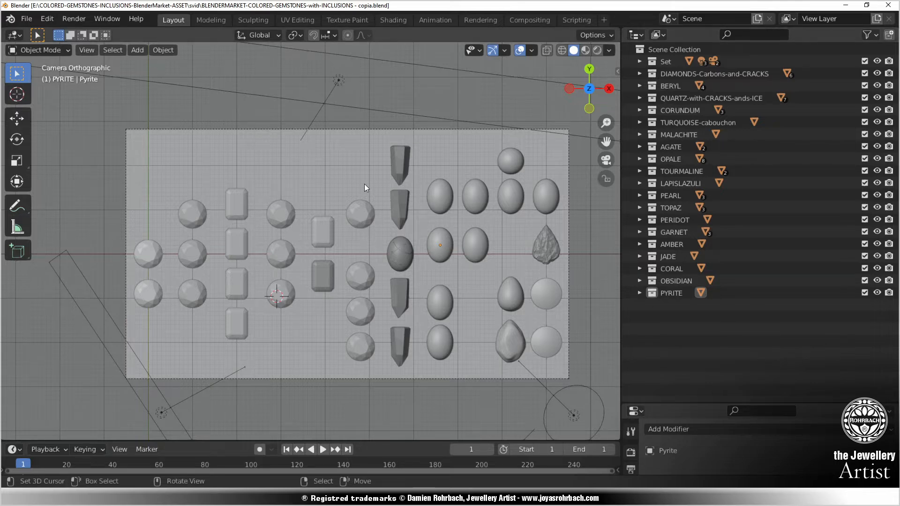
Step: Show the viewport rendered and add a cube in the empty space above the gemstones, scaled up by about 4.9
left_click(319, 162)
left_click(598, 50)
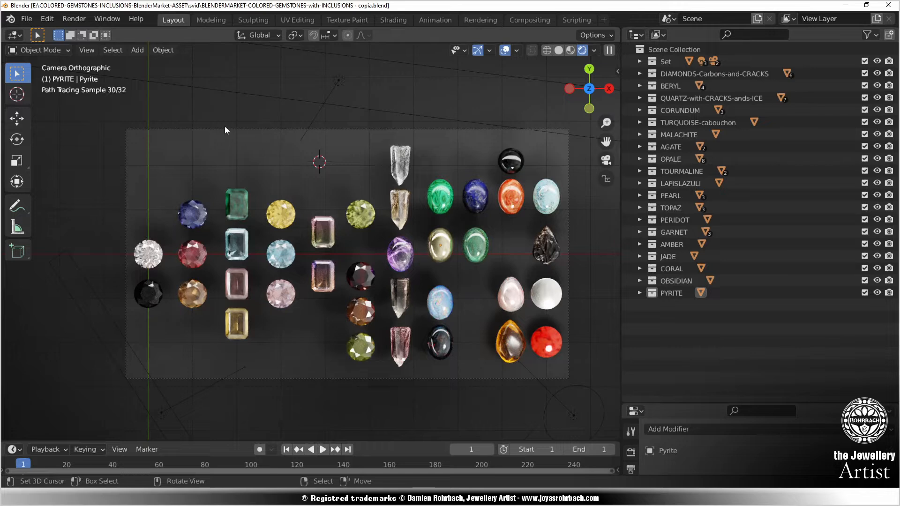
left_click(137, 50)
mouse_move(150, 63)
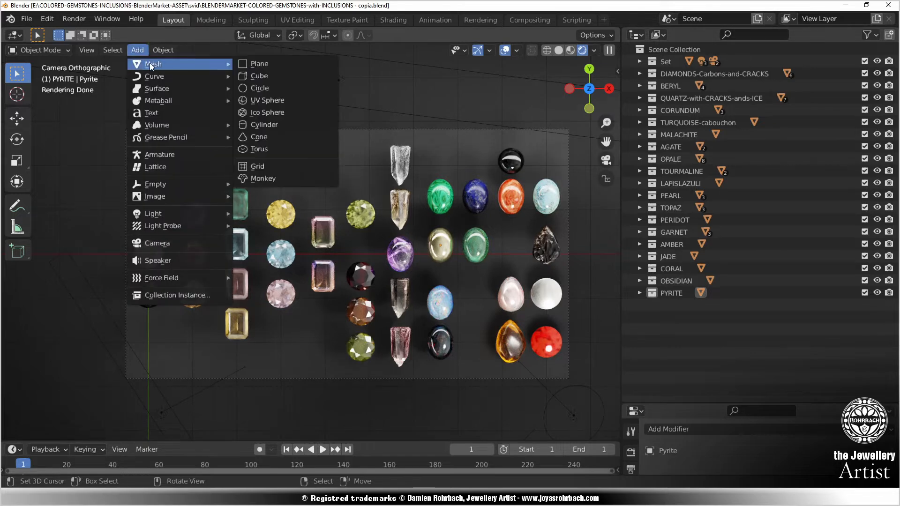
left_click(261, 75)
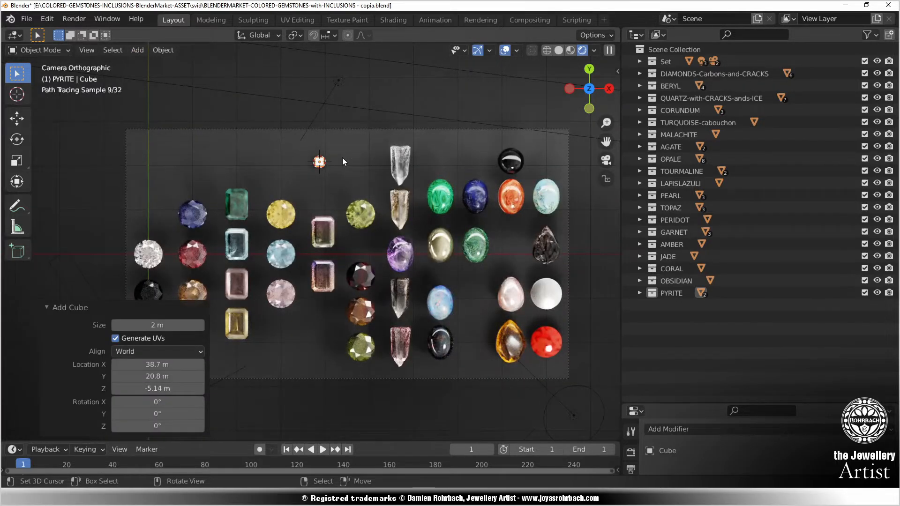
key("s")
left_click(452, 141)
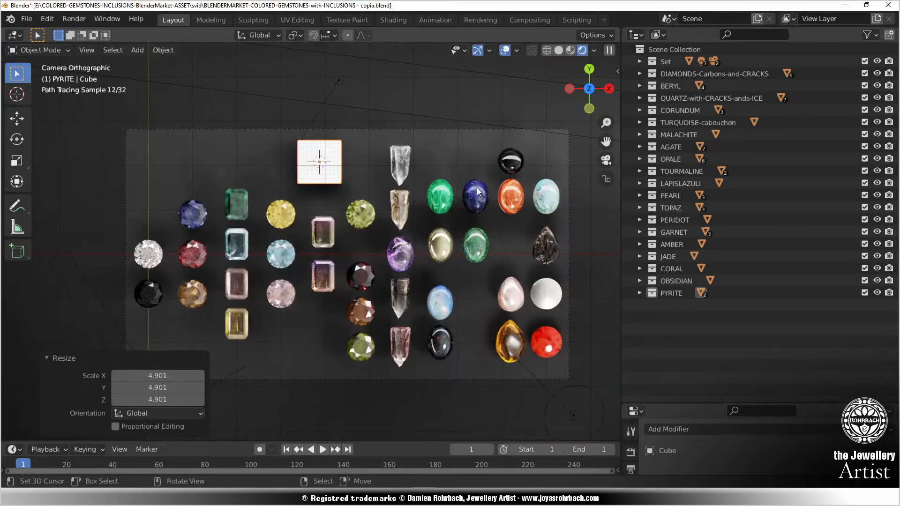
Step: Select the Lapislazuli cabochon, enlarge the properties area and display the stone's material settings
left_click(477, 187)
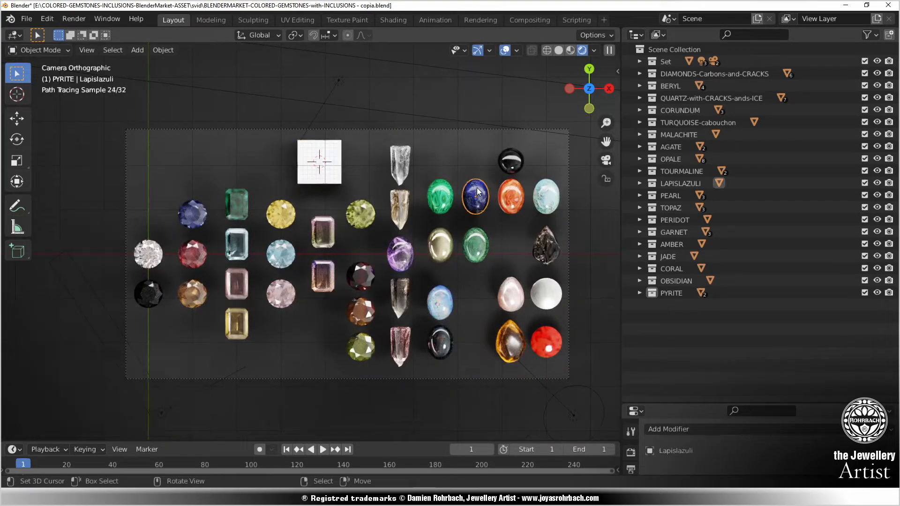
left_click(640, 183)
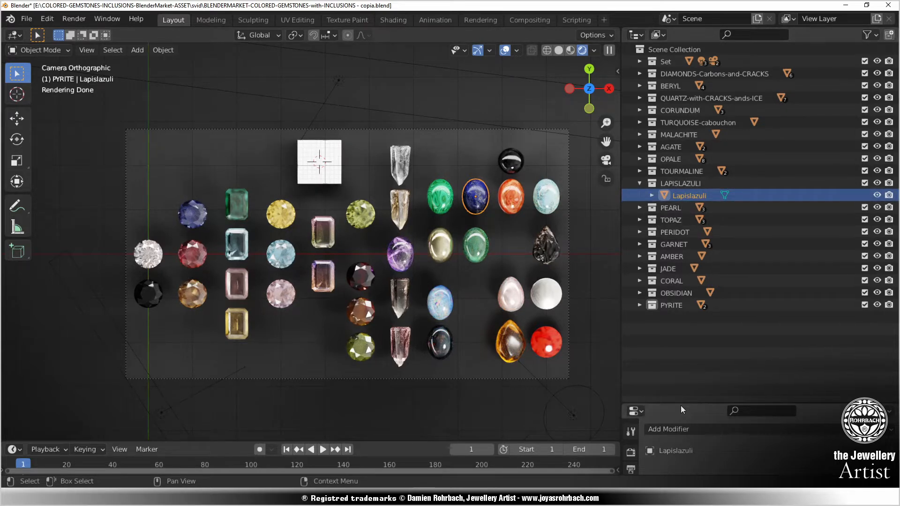
left_click_drag(681, 405, 681, 172)
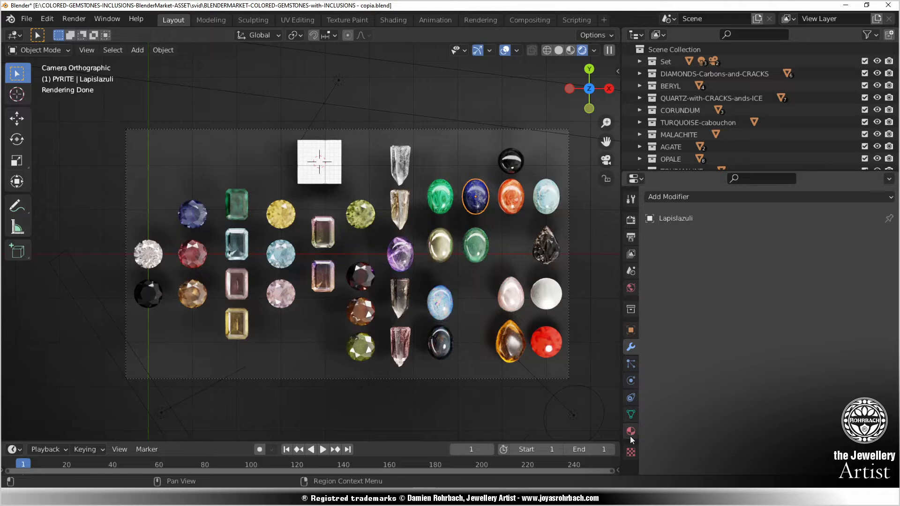
left_click(630, 430)
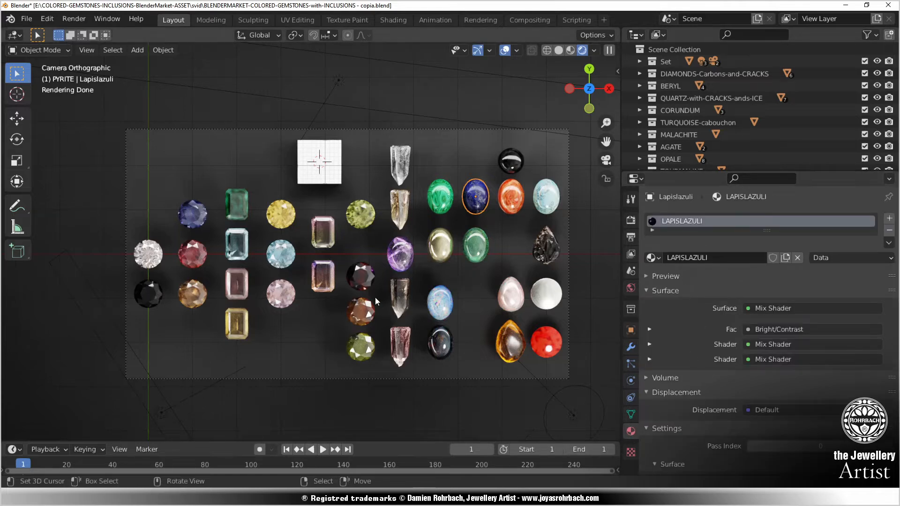
Step: Assign the existing LAPISLAZULI material to the new cube
left_click(330, 155)
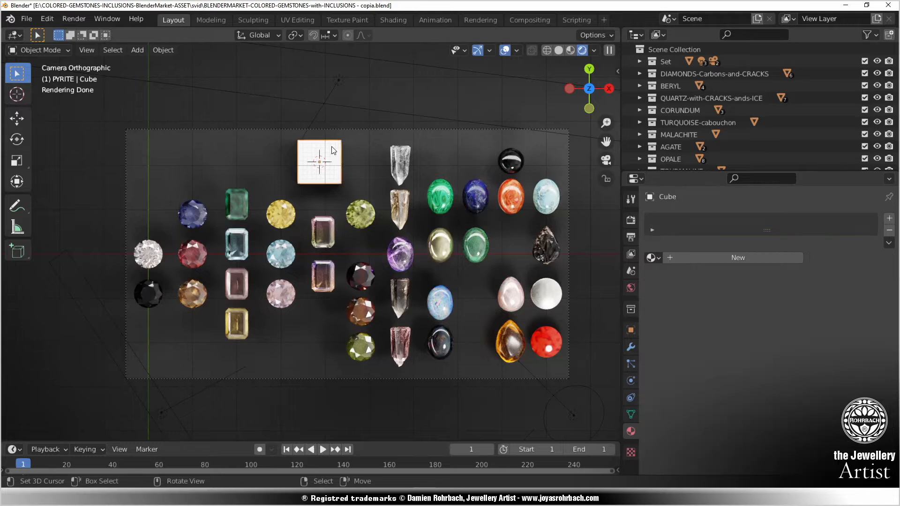
left_click(654, 258)
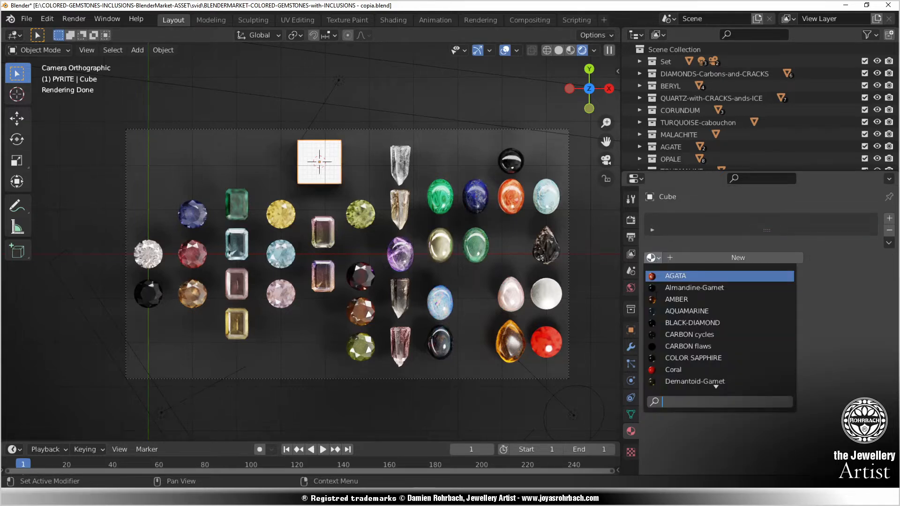
type("l")
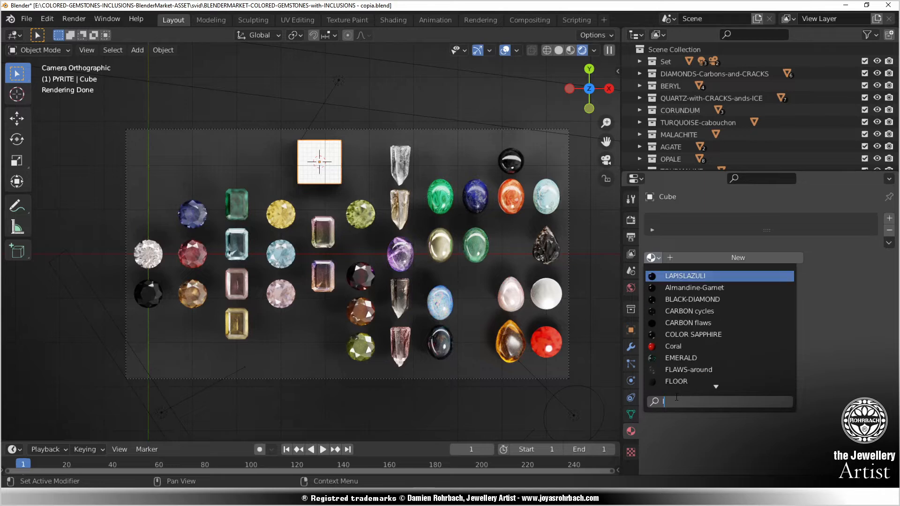
type("api")
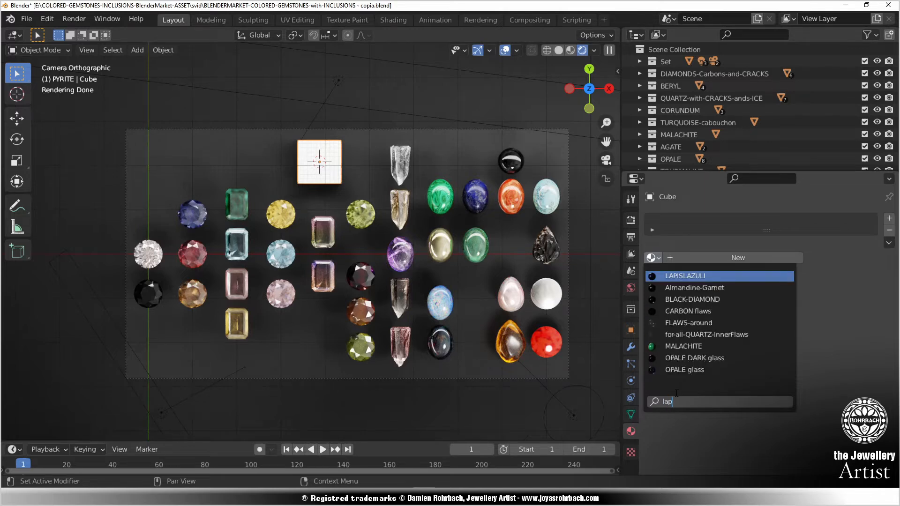
left_click(680, 276)
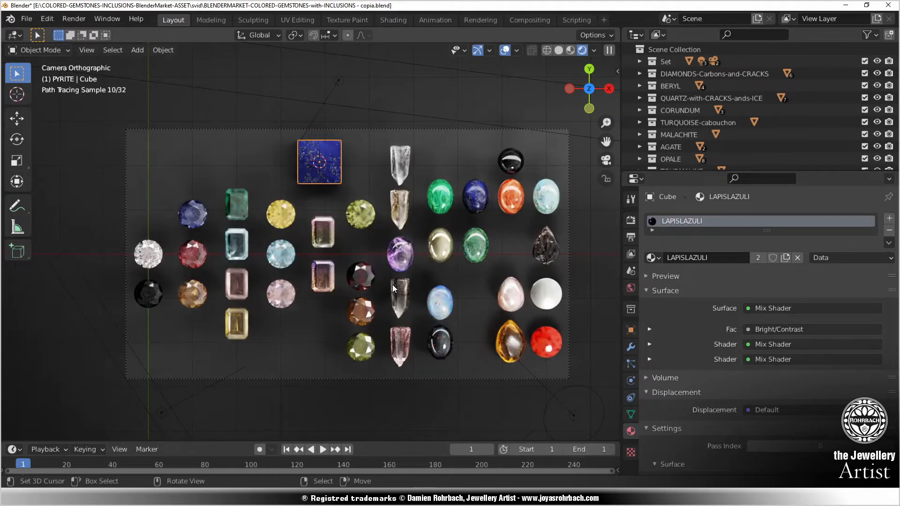
Step: Examine the lapis lazuli cube among the gemstones from several angles and return to the camera view
middle_click_drag(390, 271, 362, 188)
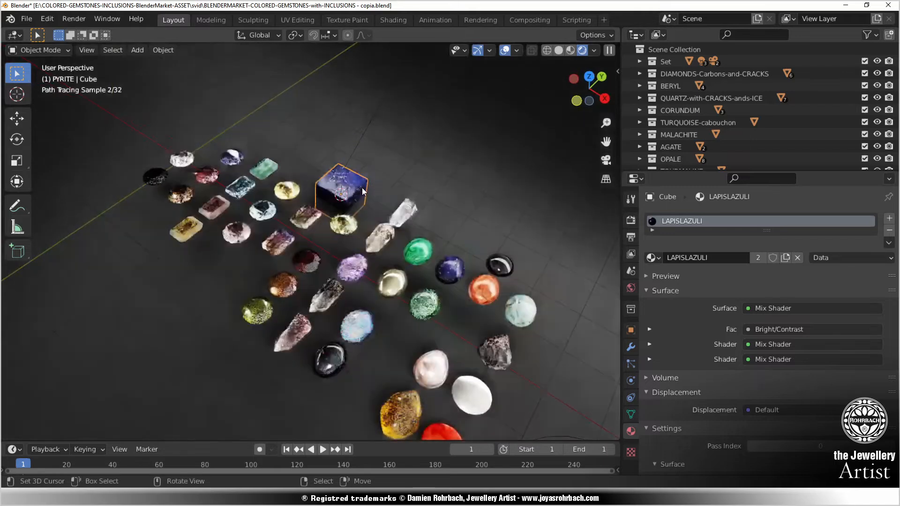
scroll(362, 188, "up", 4)
mouse_move(437, 122)
middle_mouse_down("shift")
mouse_move(408, 177)
mouse_move(342, 188)
mouse_move(300, 169)
mouse_move(383, 253)
middle_mouse_up("shift")
scroll(378, 182, "up", 2)
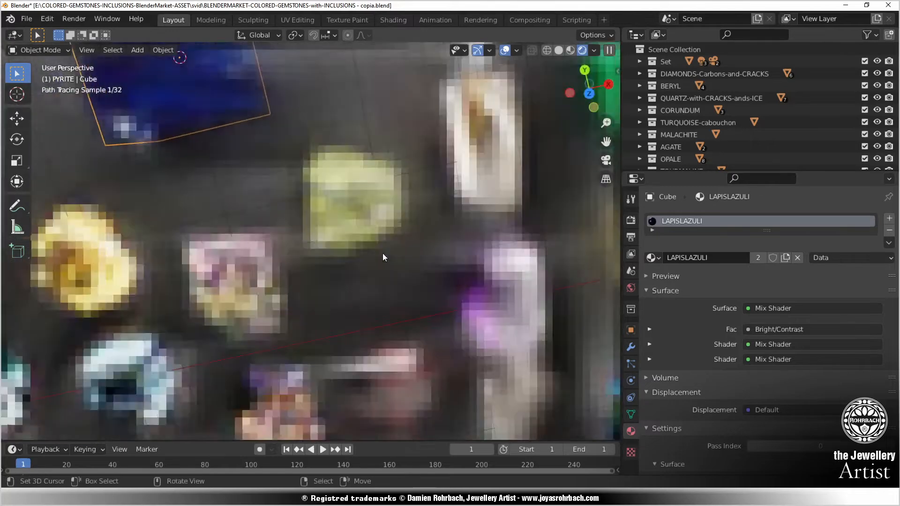
scroll(421, 225, "down", 3)
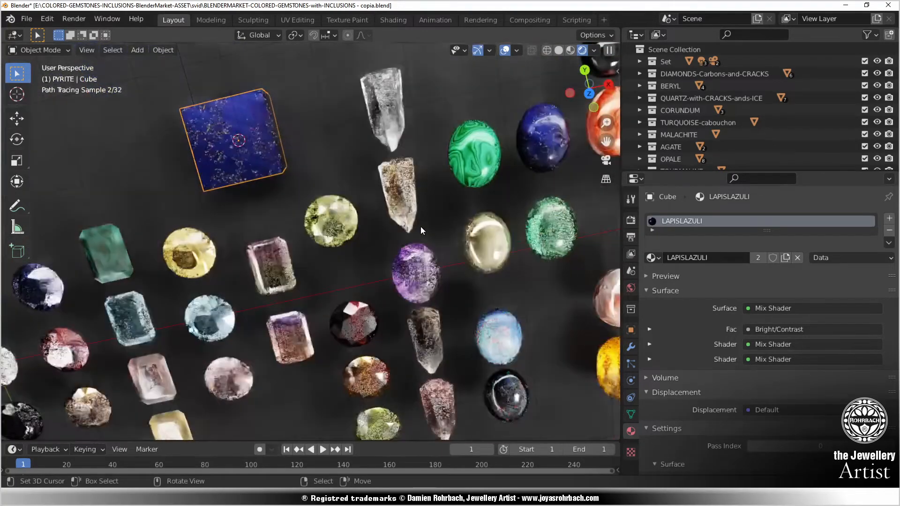
scroll(420, 226, "down", 1)
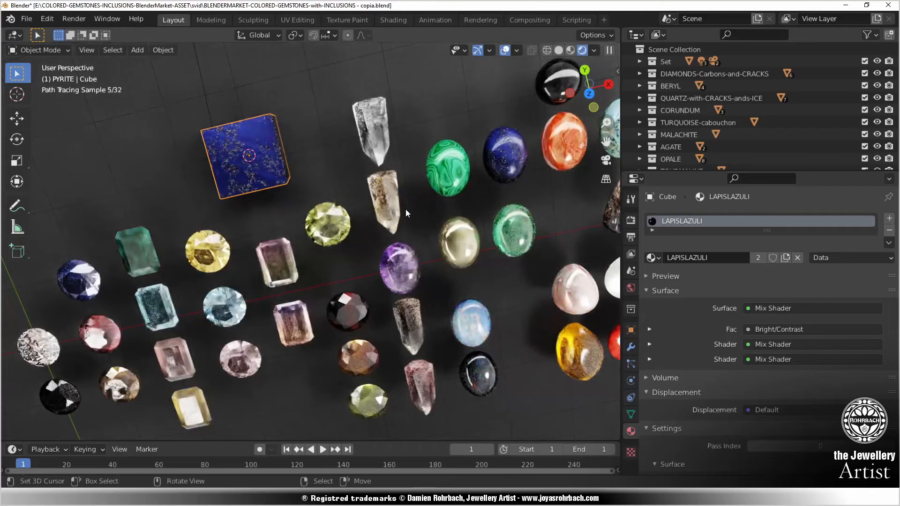
key("KP_0")
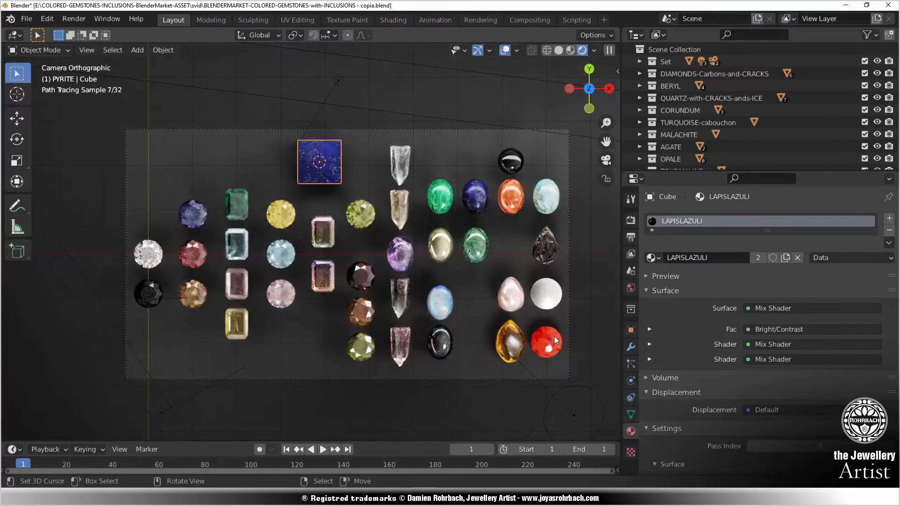
Step: Check the red coral stone's material and assign the existing Coral material to the cube
left_click(554, 336)
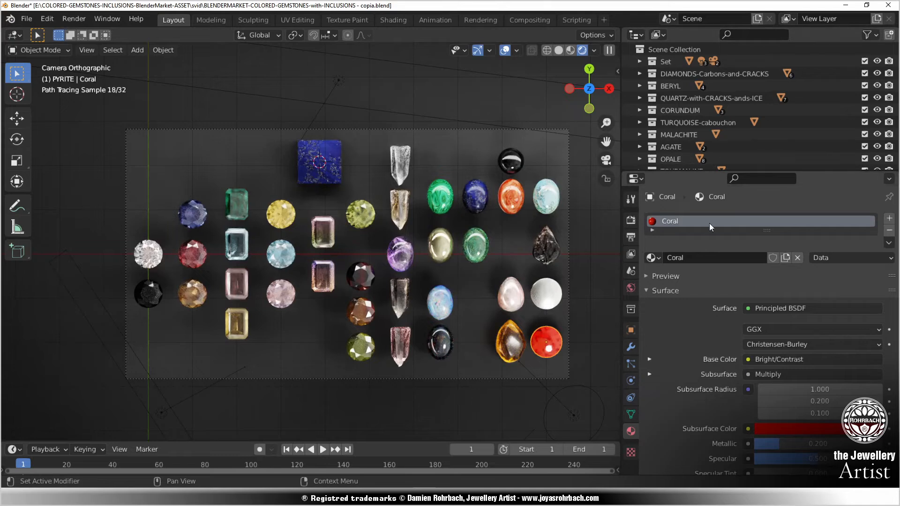
left_click(323, 166)
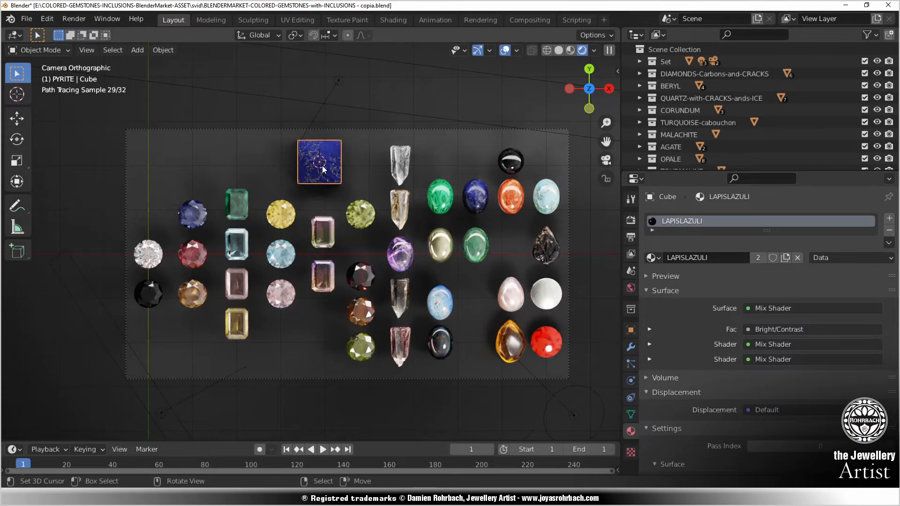
left_click(652, 258)
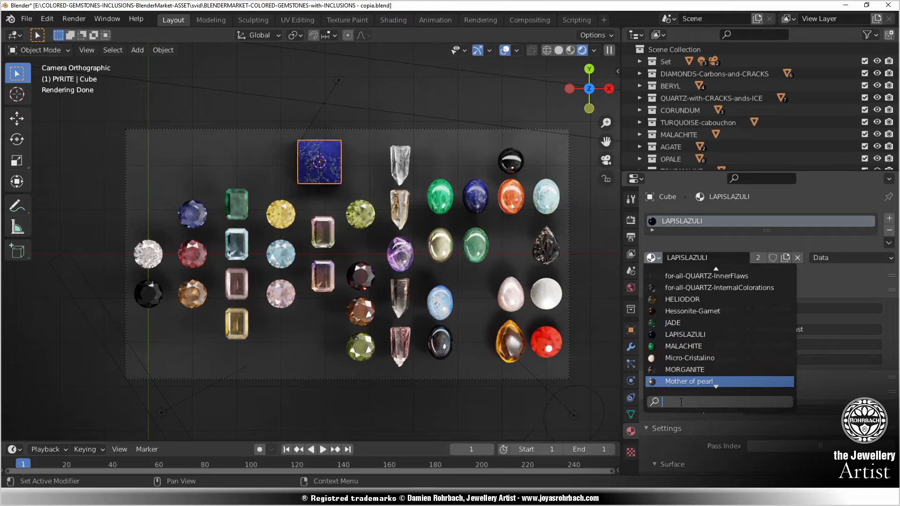
type("cor")
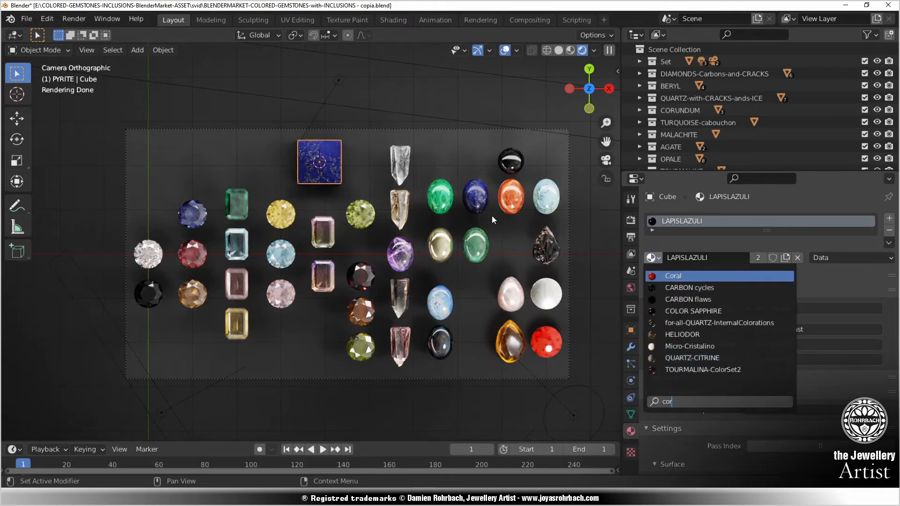
key("Return")
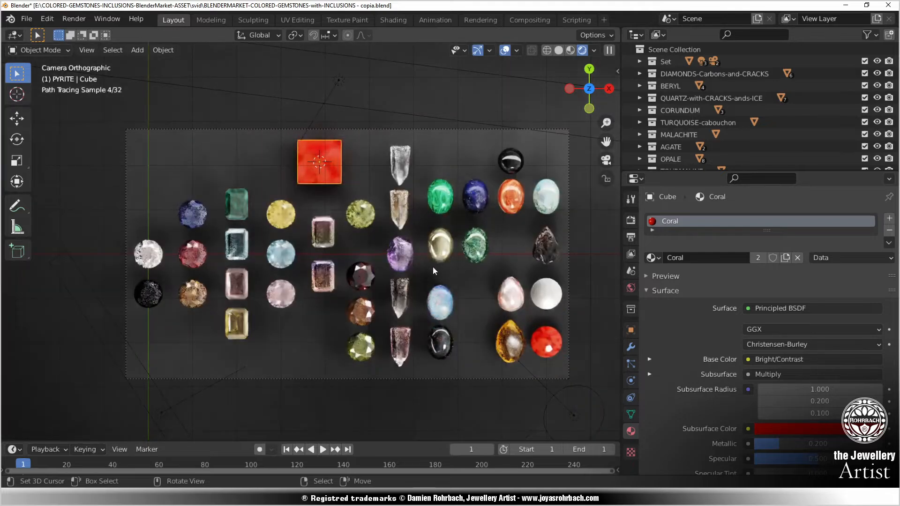
Step: Examine the coral cube's surface up close and from several angles
middle_click_drag(381, 173, 412, 204)
scroll(412, 204, "up", 5)
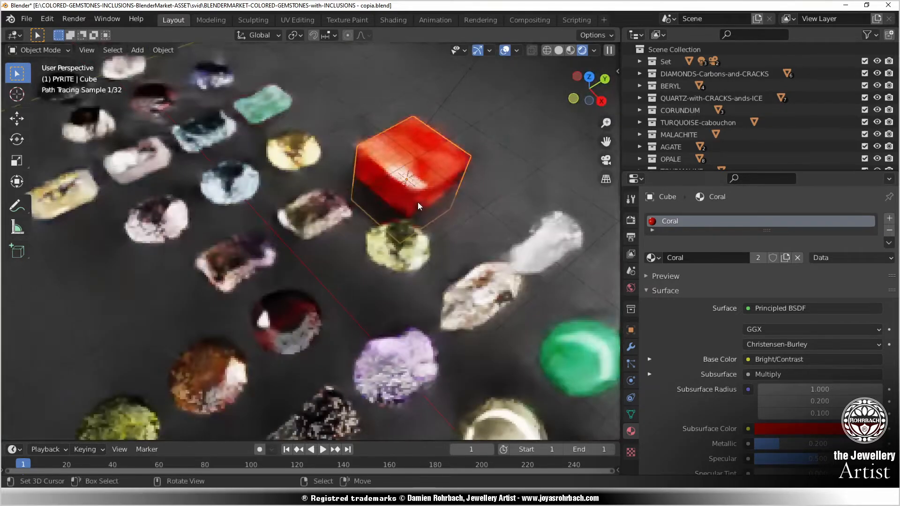
scroll(375, 260, "up", 6)
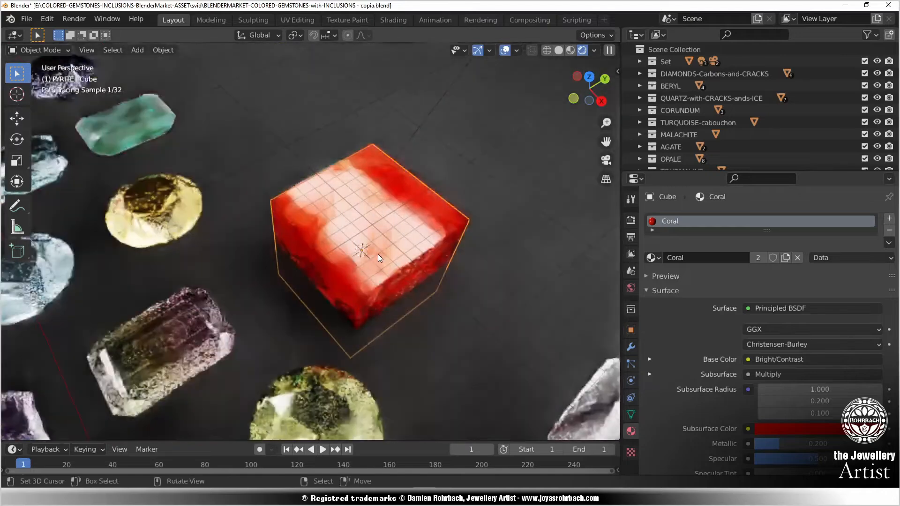
middle_click_drag(378, 254, 411, 306)
key("KP_Decimal")
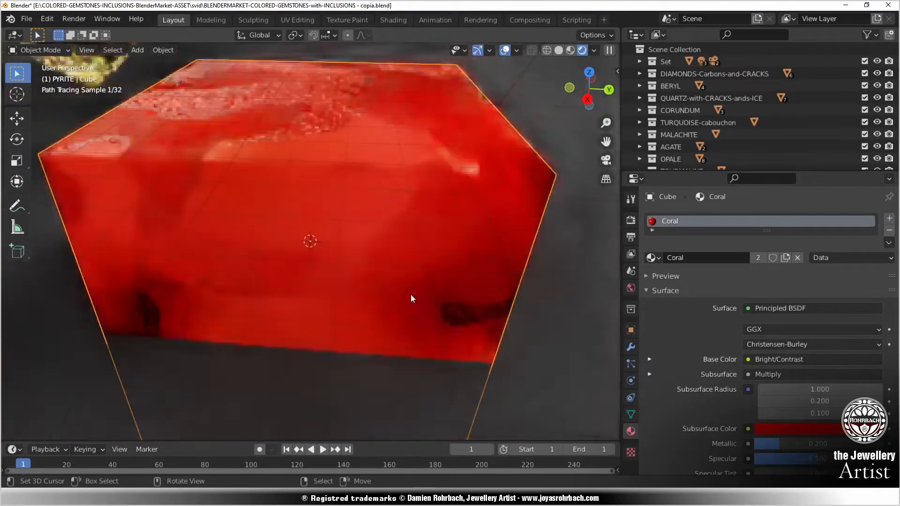
scroll(330, 246, "down", 3)
middle_click_drag(250, 197, 415, 231)
scroll(416, 231, "down", 4)
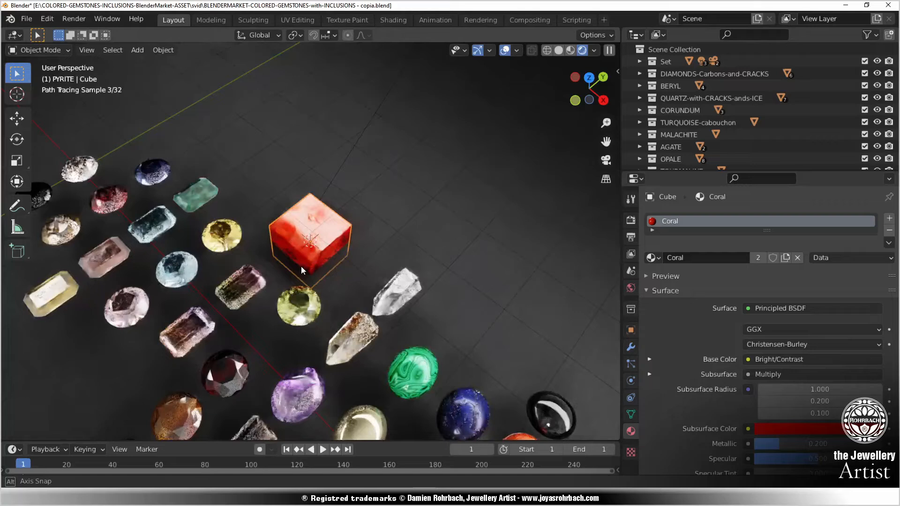
Step: Return to the camera view of the gemstone set and delete the coral cube
mouse_move(301, 266)
middle_mouse_down()
mouse_move(334, 283)
mouse_move(332, 275)
middle_mouse_up()
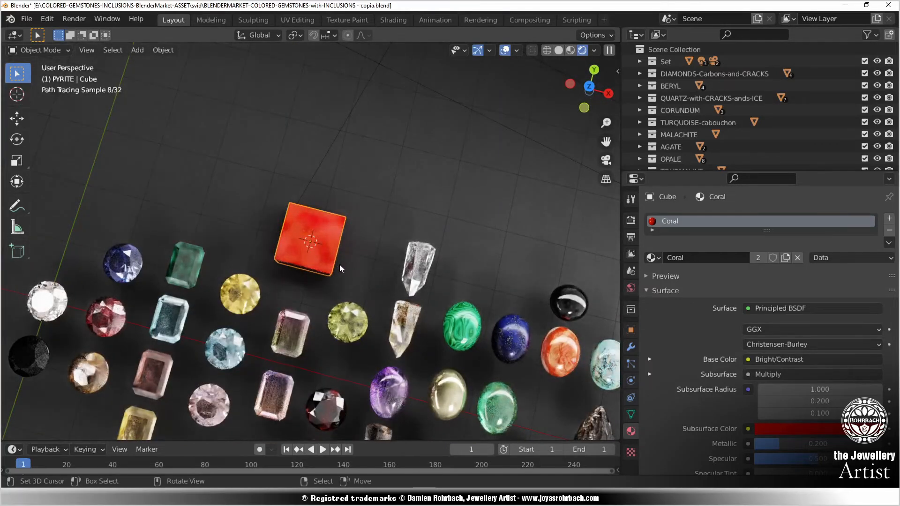
key("KP_7")
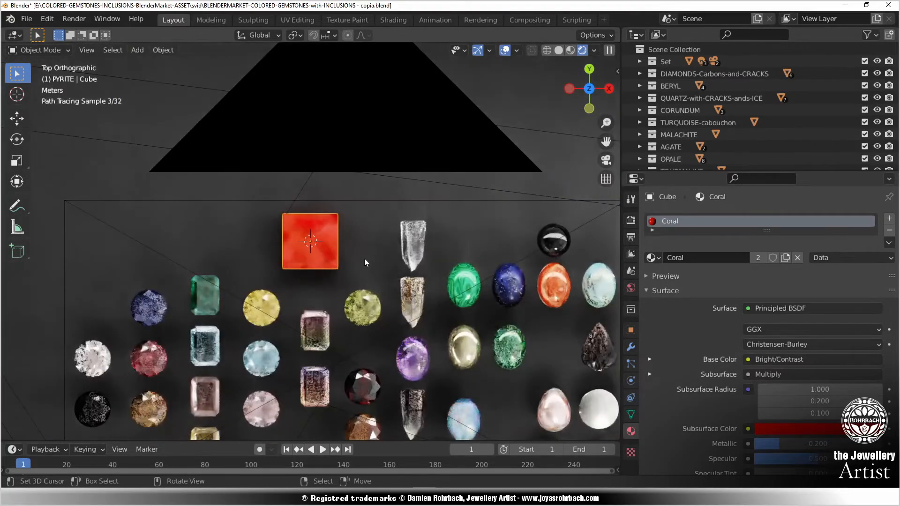
key("KP_0")
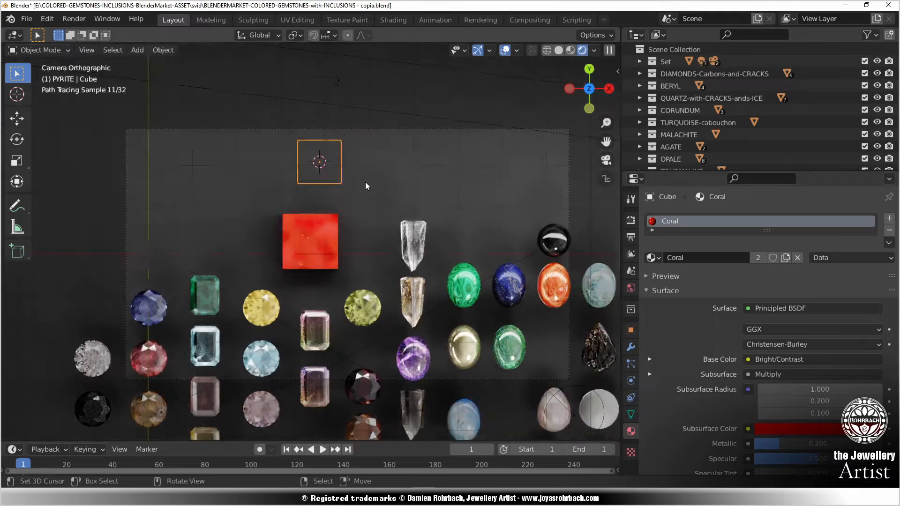
middle_click_drag(448, 196, 397, 203, "shift")
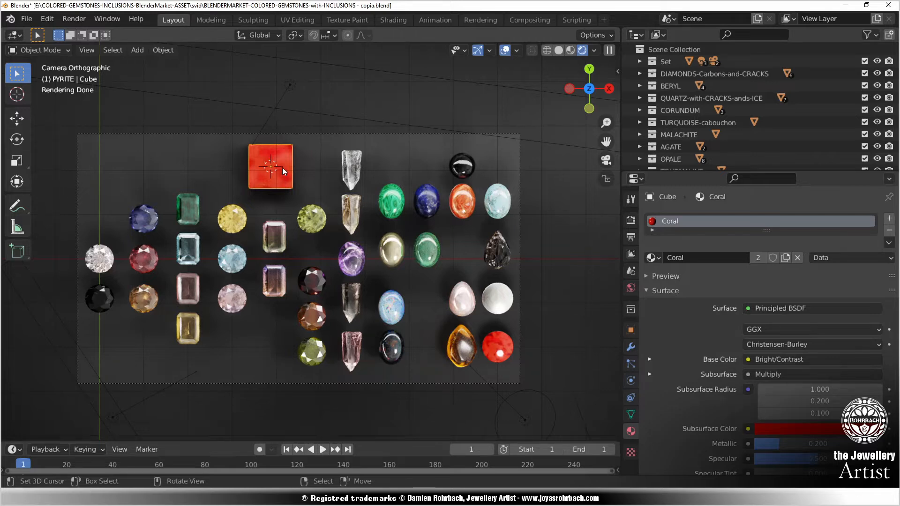
key("Delete")
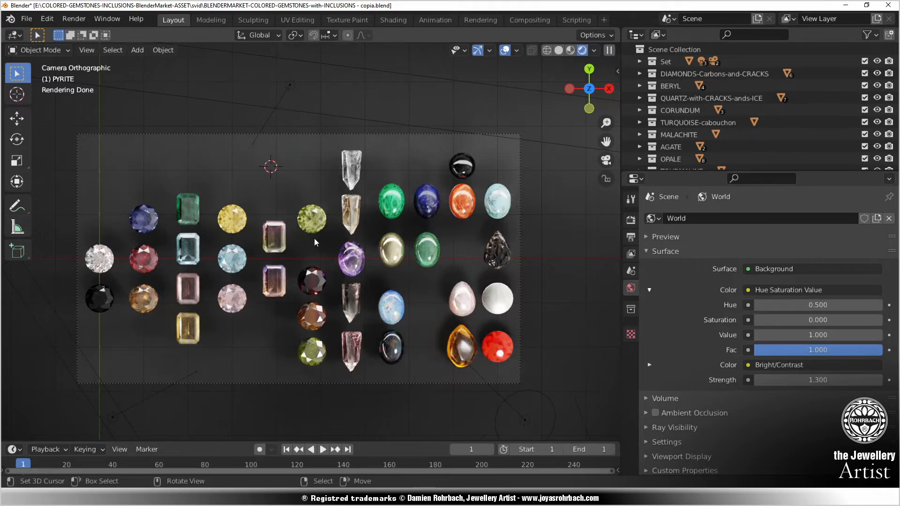
Step: Select the ruby brilliant and locate its object in the CORUNDUM collection
left_click_drag(680, 170, 682, 356)
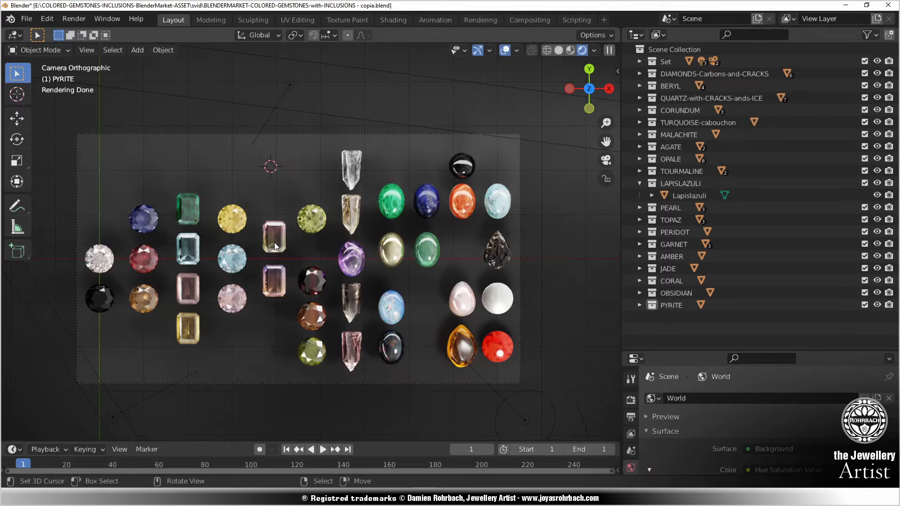
left_click(151, 253)
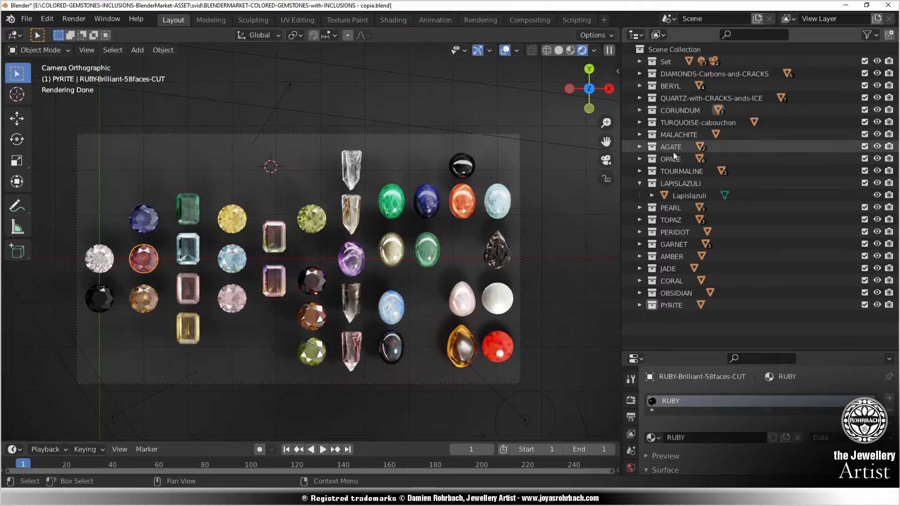
left_click(640, 109)
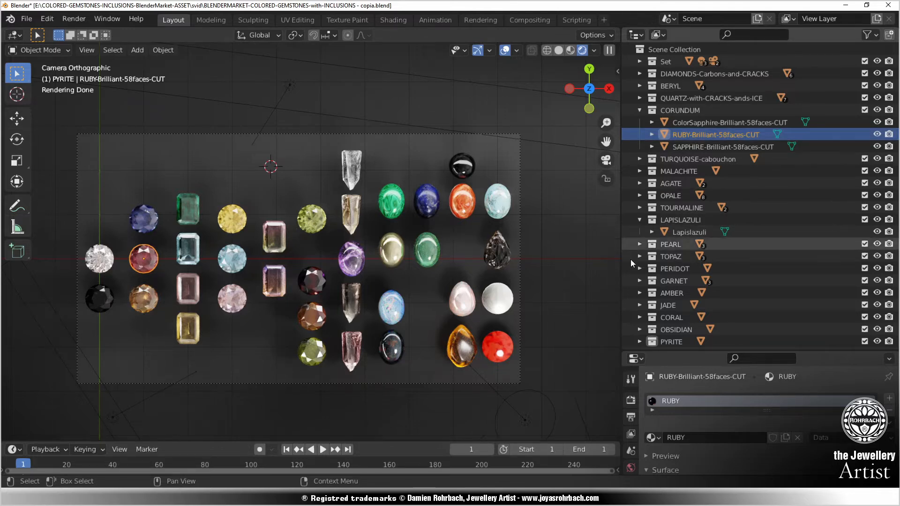
left_click_drag(675, 351, 682, 160)
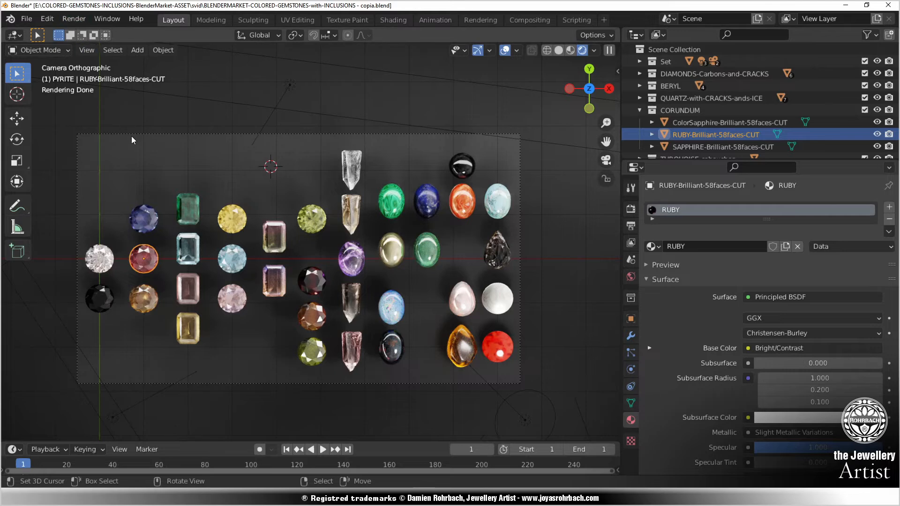
Step: Create a new General file without saving the changes to the gemstones file
left_click(23, 19)
mouse_move(39, 32)
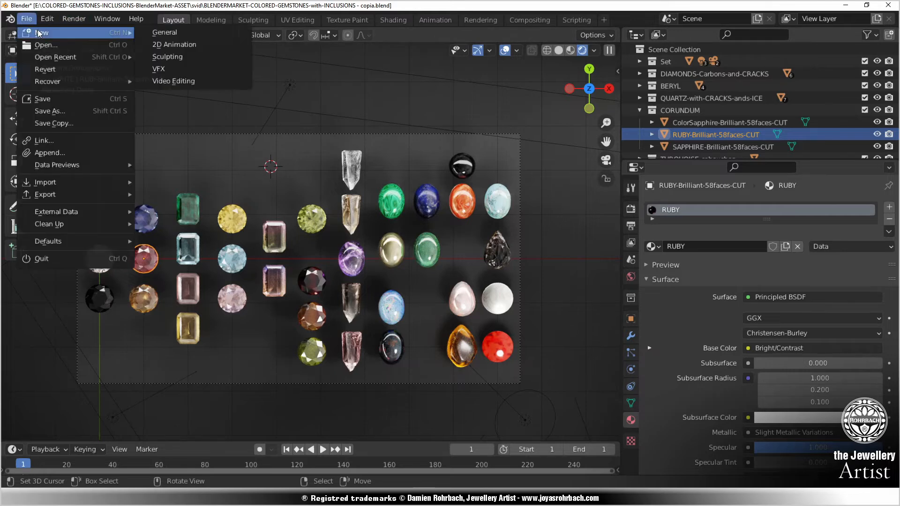
left_click(157, 36)
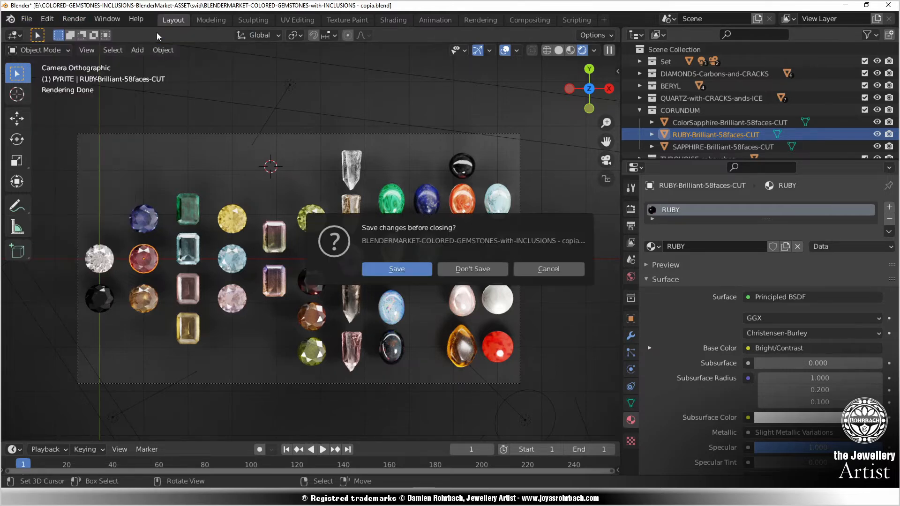
left_click(477, 270)
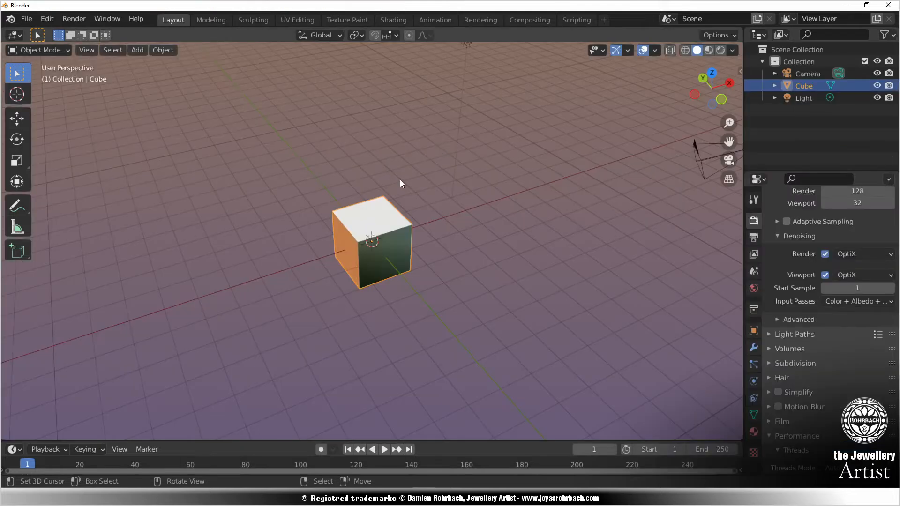
Step: Start an Append and open the copia version of the gemstones blend file in E:\COLORED-GEMSTONES-INCLUSIONS-BlenderMarket-ASSET\svid
mouse_move(497, 256)
middle_mouse_down()
mouse_move(443, 228)
mouse_move(507, 252)
middle_mouse_up()
scroll(419, 236, "up", 2)
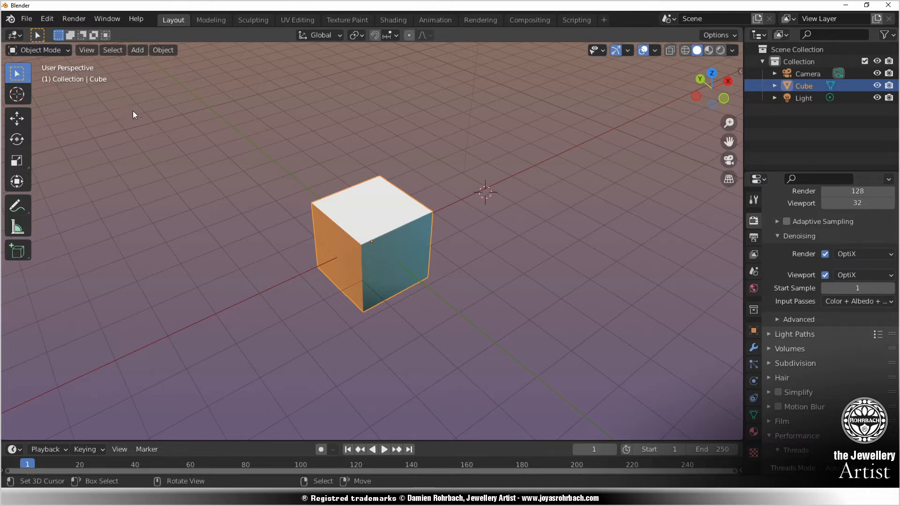
left_click(26, 19)
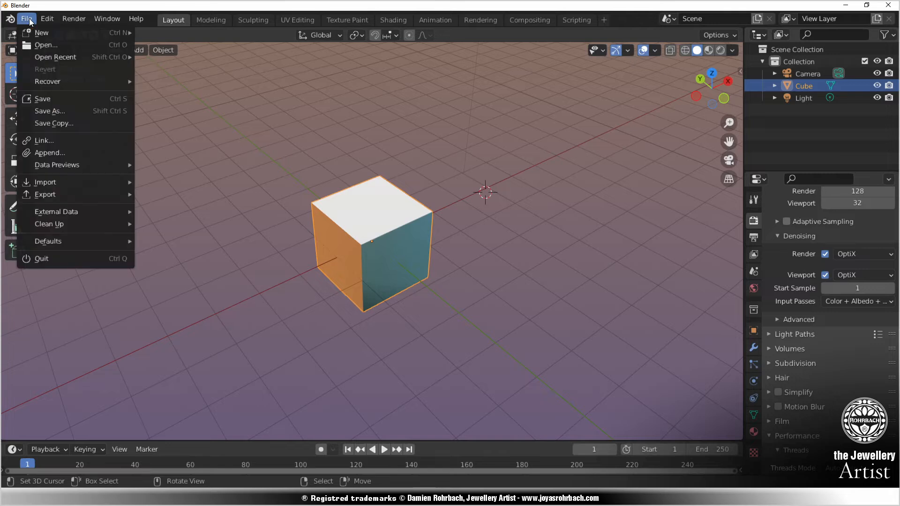
left_click(46, 153)
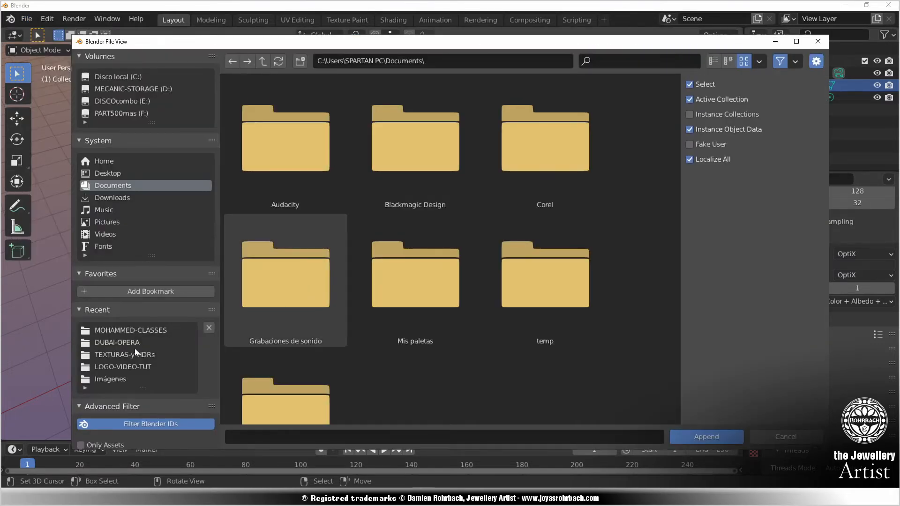
left_click(132, 101)
left_click(422, 165)
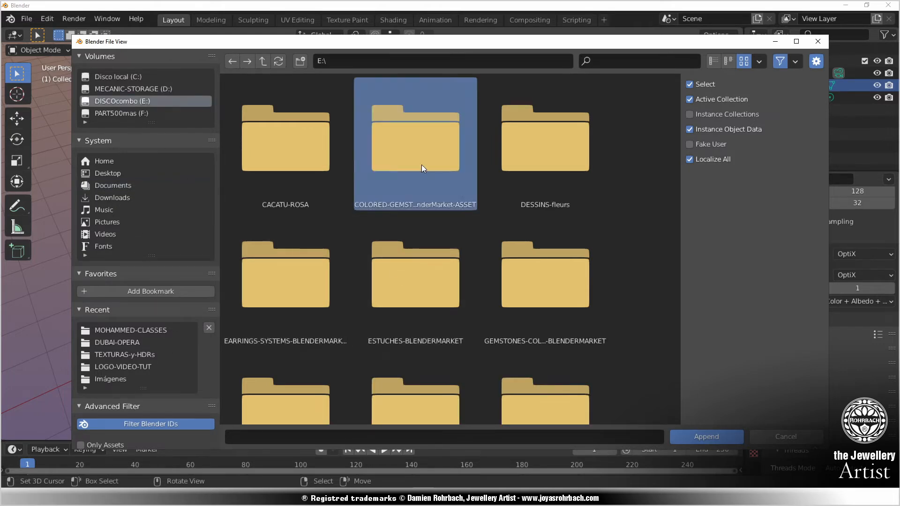
double_click(421, 165)
double_click(556, 125)
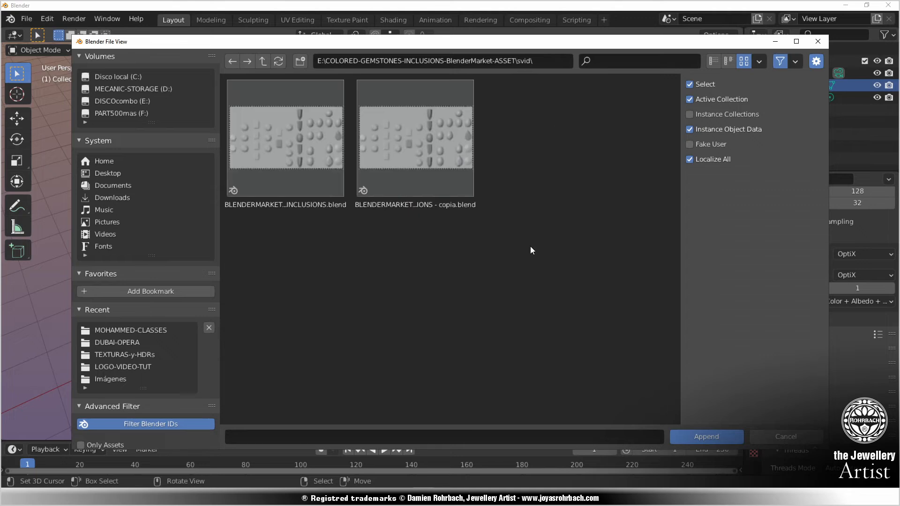
double_click(430, 165)
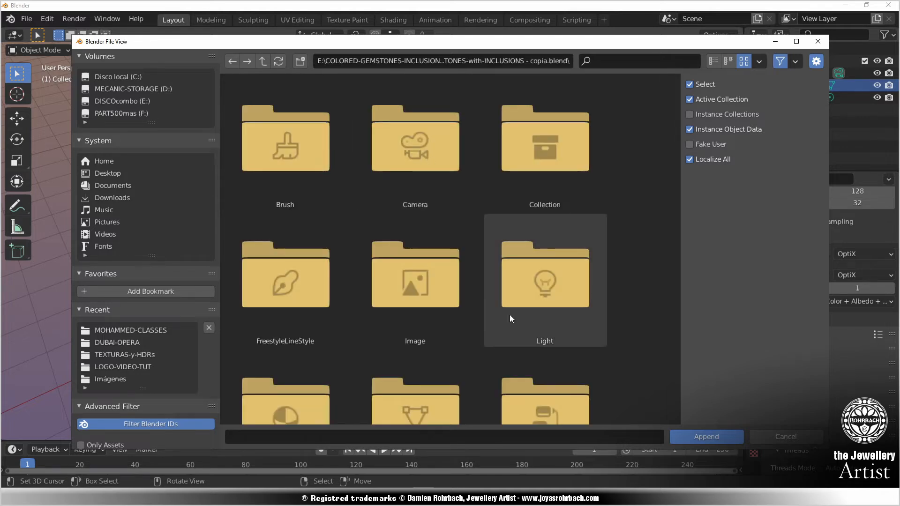
Step: Append RUBY-Brilliant-58faces-CUT from the Object category of the gemstones file
scroll(452, 221, "down", 5)
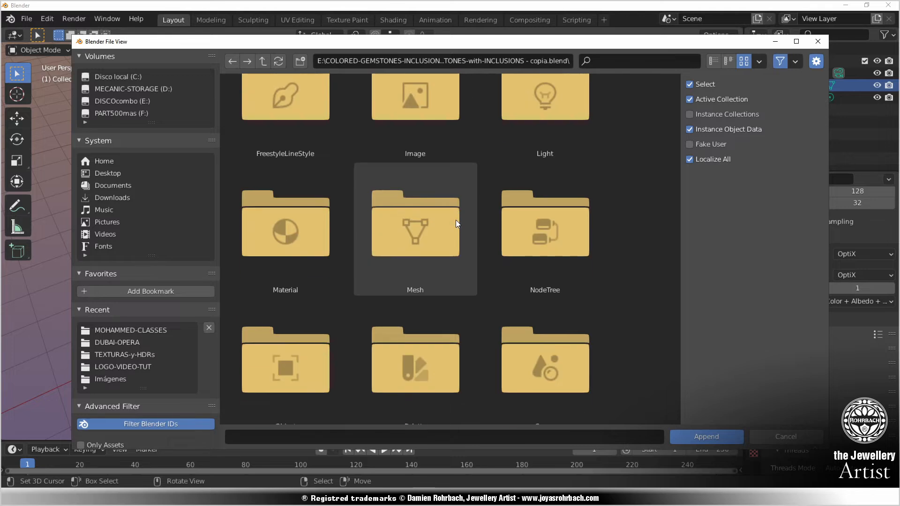
scroll(455, 219, "down", 4)
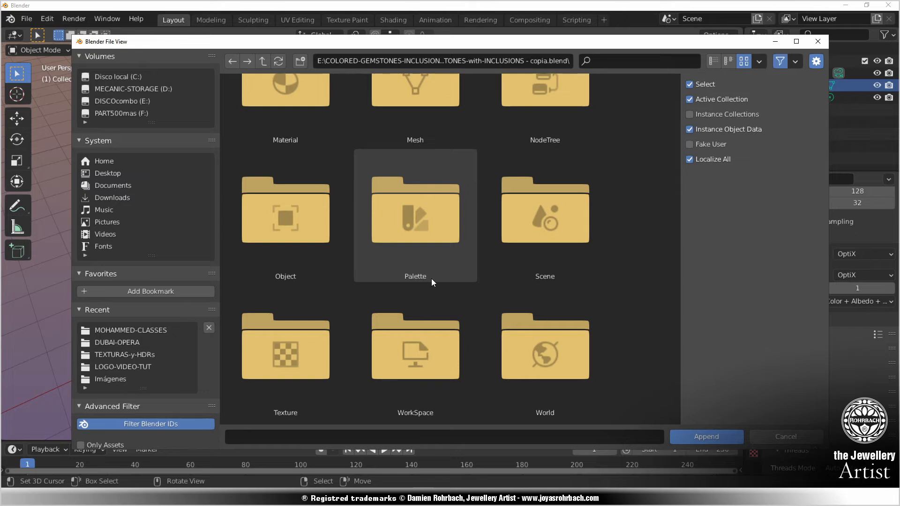
double_click(312, 217)
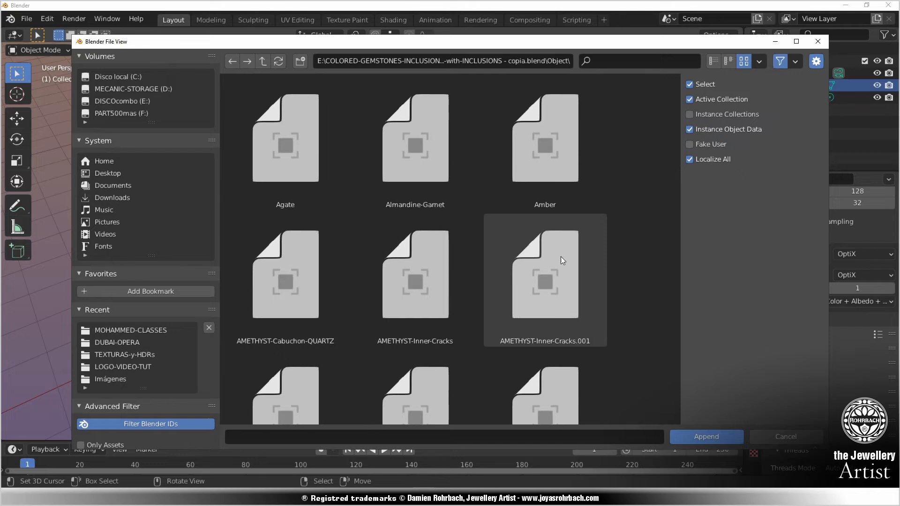
scroll(573, 213, "down", 5)
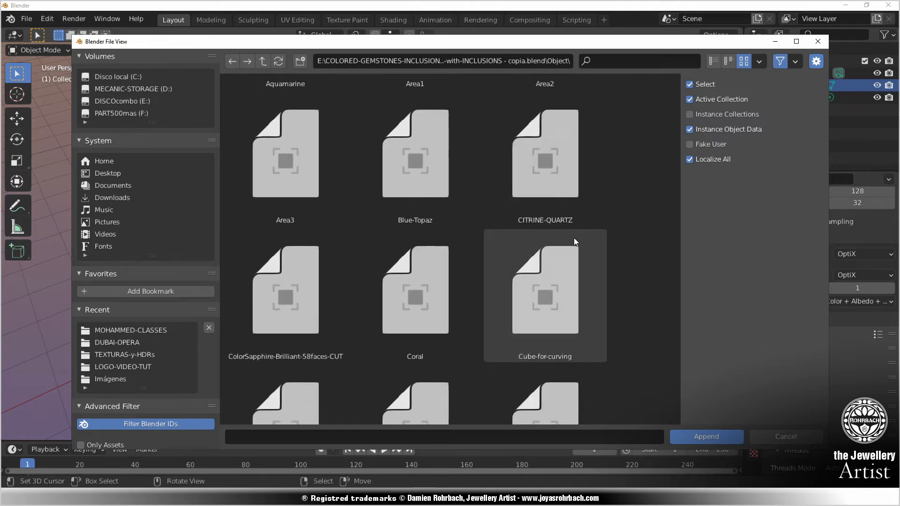
scroll(599, 220, "down", 2)
left_click_drag(677, 158, 680, 368)
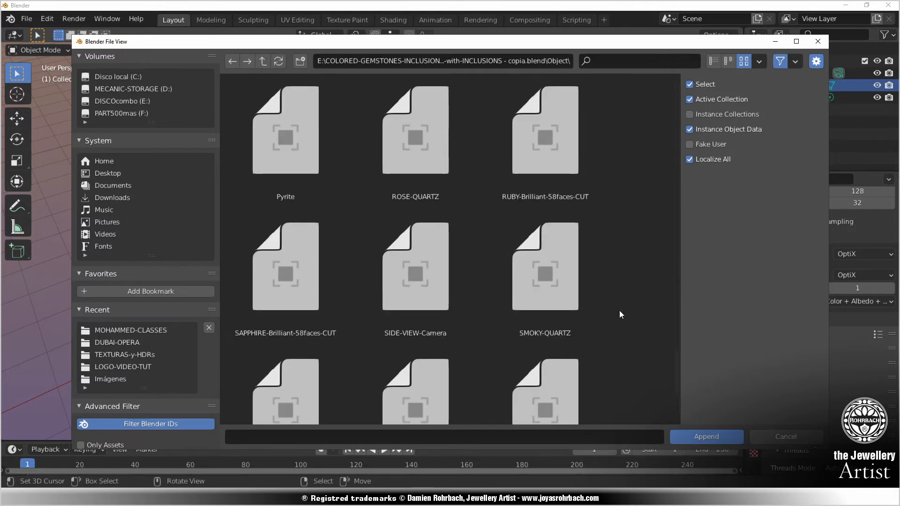
left_click(554, 141)
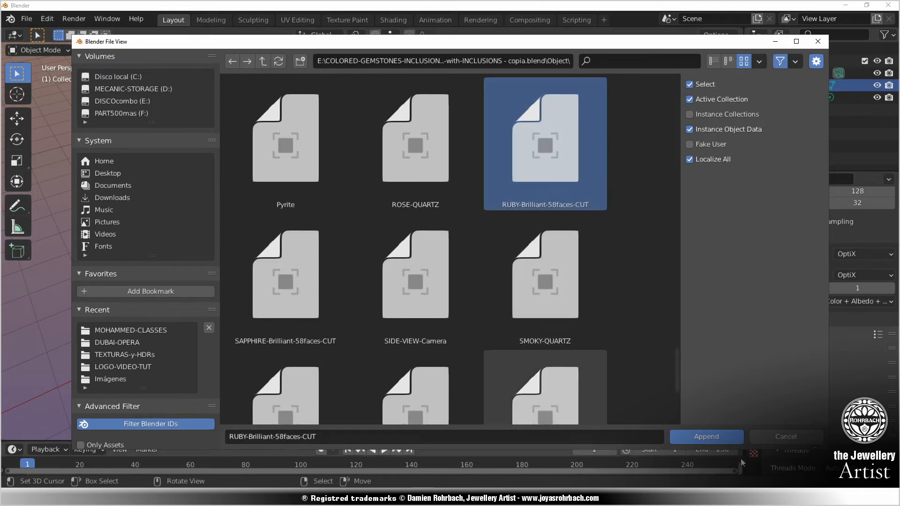
left_click(717, 434)
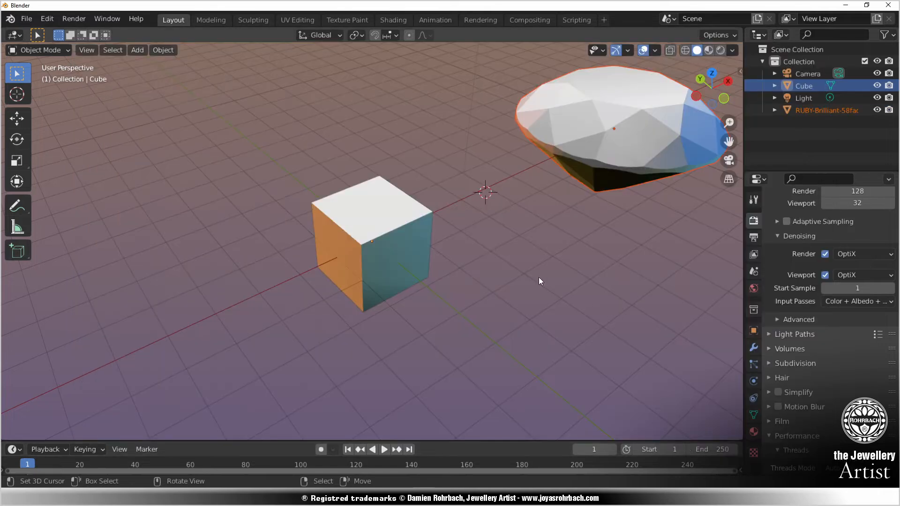
Step: Select the appended ruby brilliant, widen the properties area and show the stone's material settings
middle_click_drag(579, 192, 549, 193)
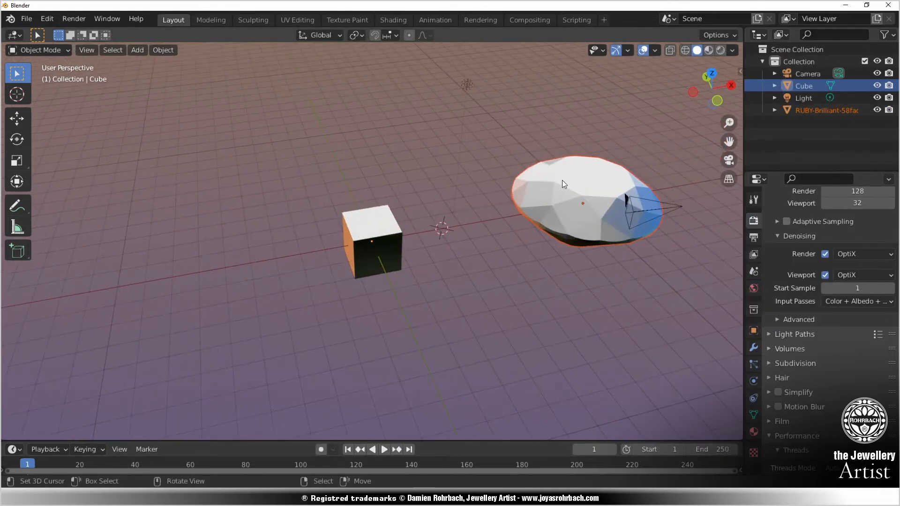
right_click(562, 180)
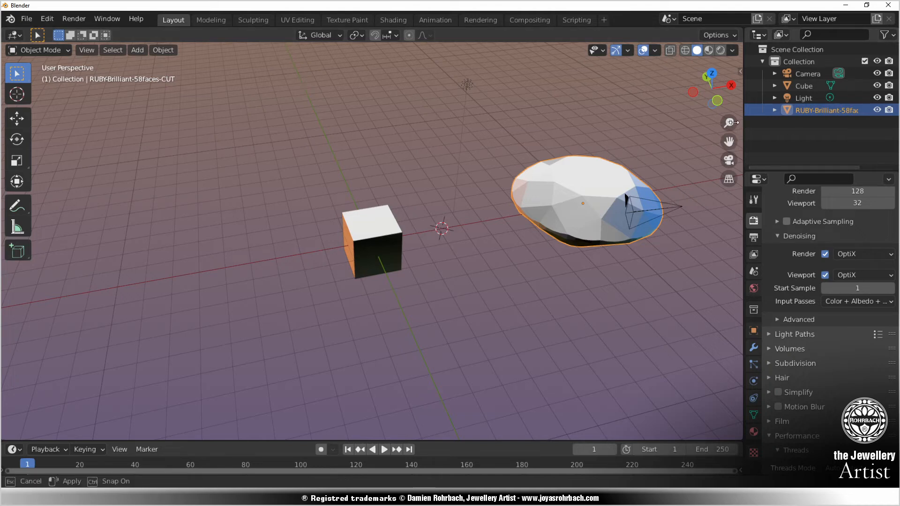
left_click_drag(745, 121, 642, 121)
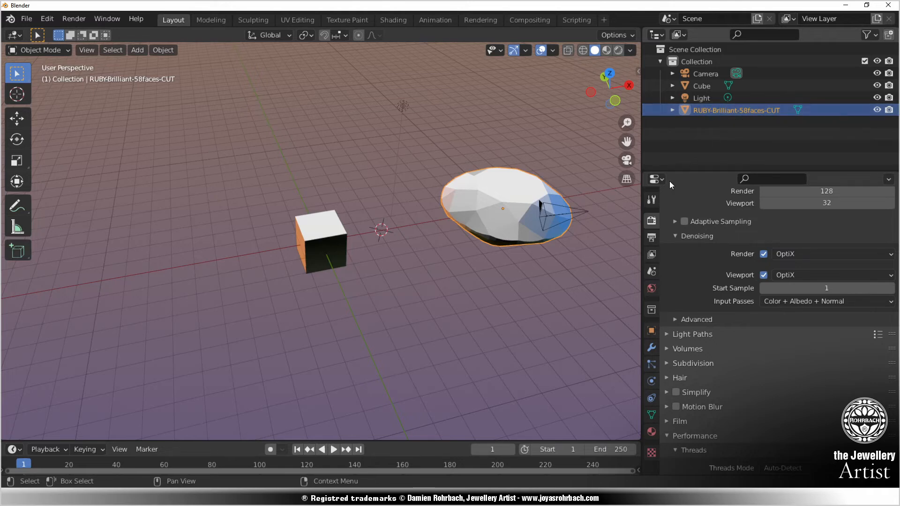
left_click(651, 431)
scroll(699, 289, "up", 5)
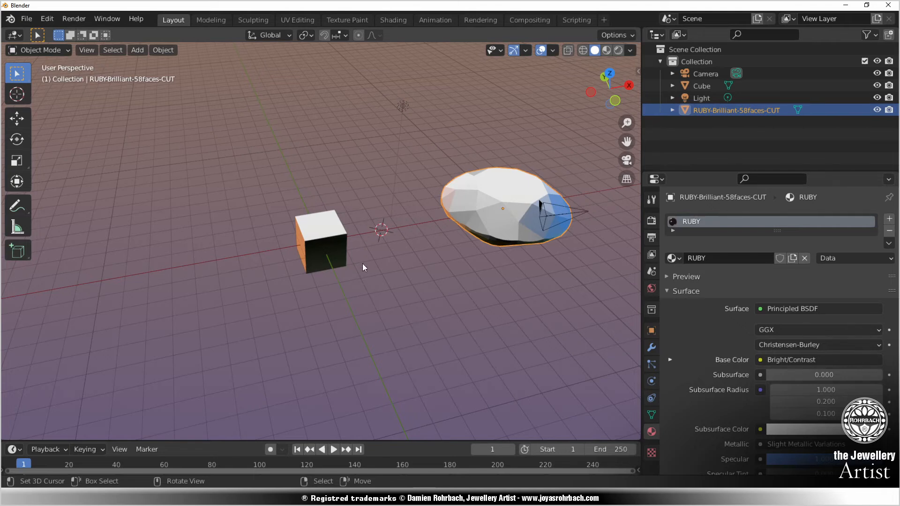
Step: Assign the existing RUBY material to the default cube
left_click(335, 236)
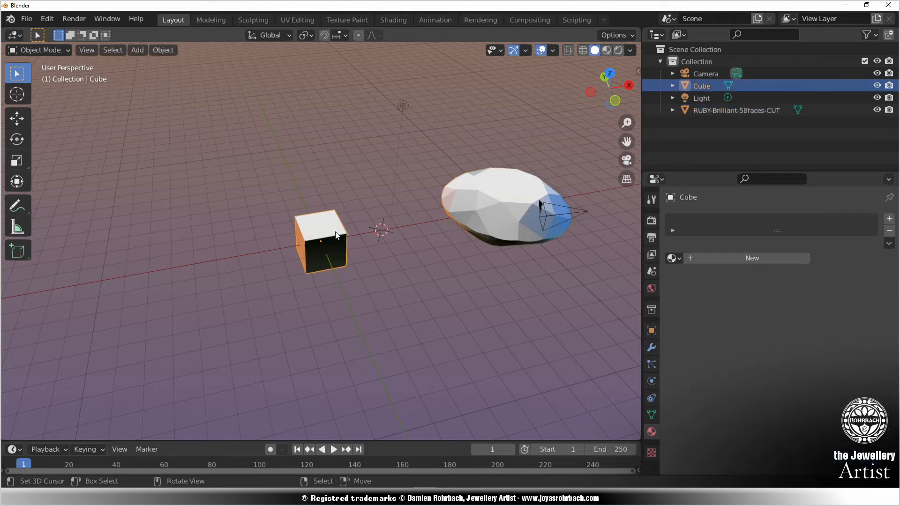
left_click(674, 258)
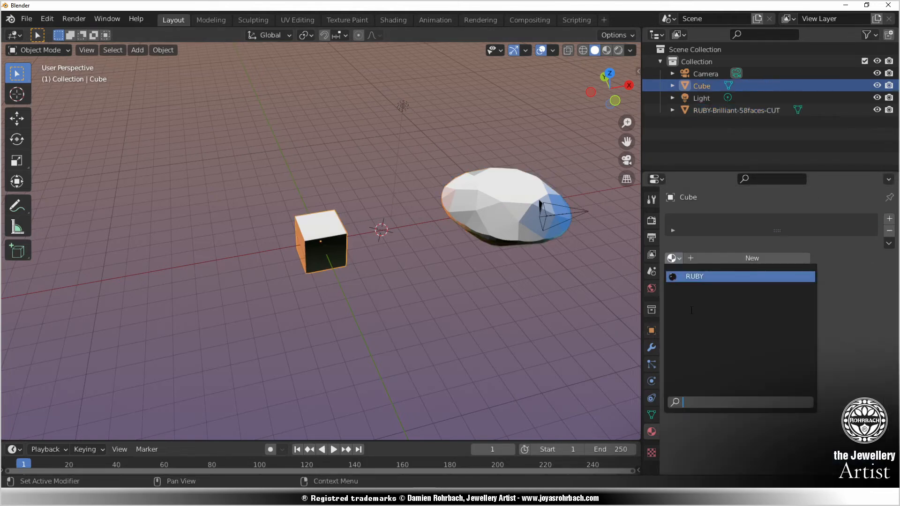
left_click(694, 276)
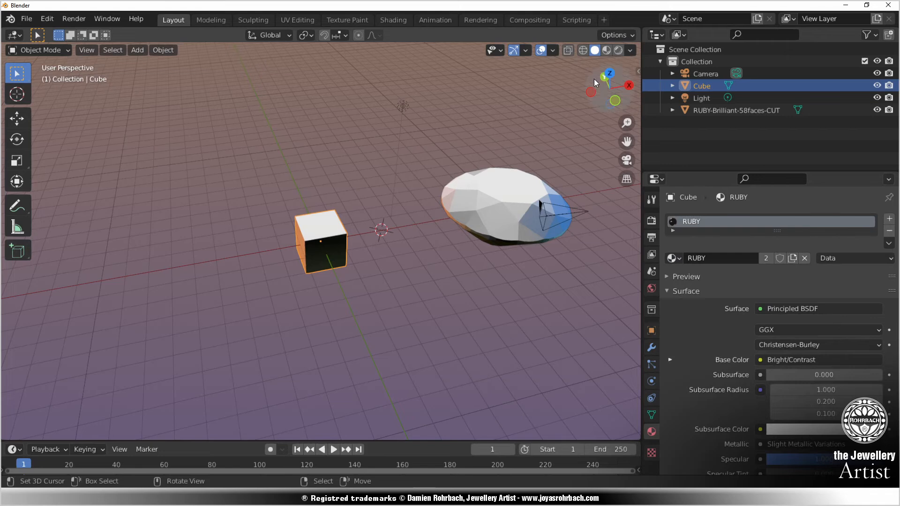
Step: Switch the viewport to rendered shading and examine the ruby material on the cube and the brilliant from several angles
left_click(619, 49)
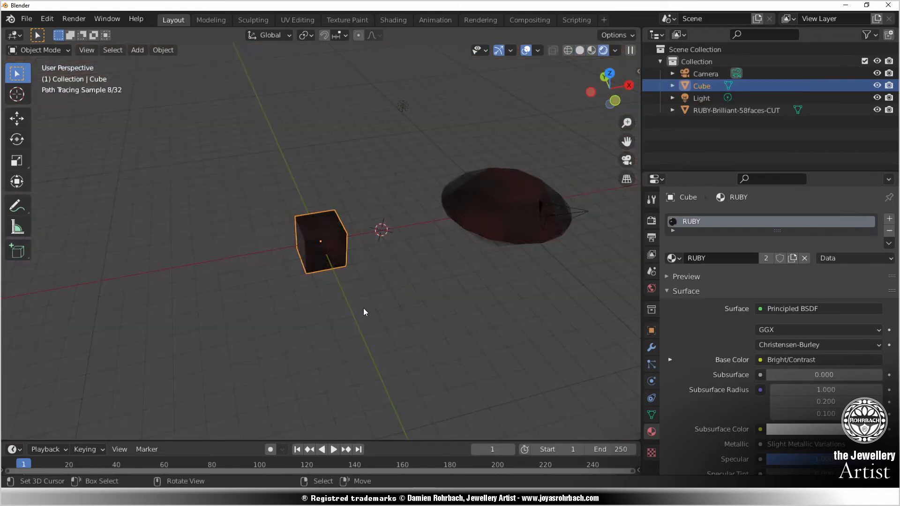
mouse_move(404, 276)
middle_mouse_down()
mouse_move(423, 229)
mouse_move(457, 193)
middle_mouse_up()
scroll(458, 193, "up", 5)
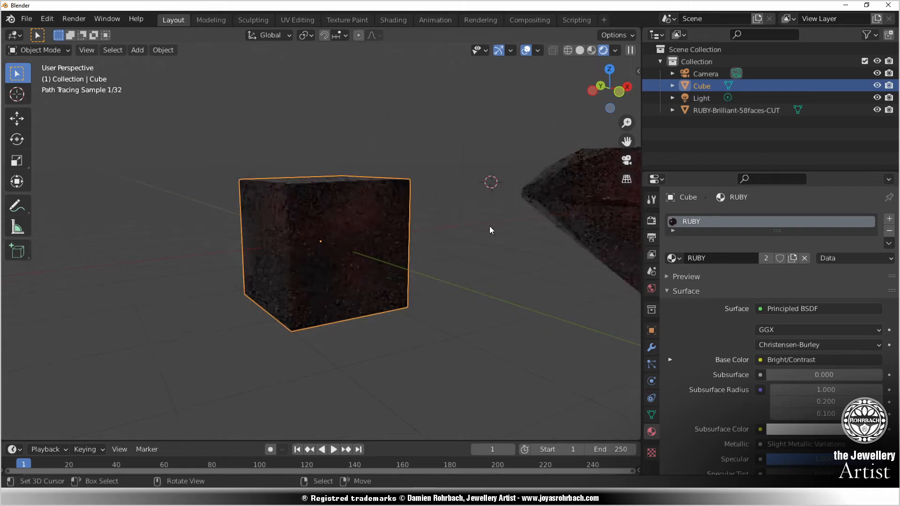
scroll(490, 225, "down", 4)
mouse_move(534, 177)
middle_mouse_down()
mouse_move(542, 233)
mouse_move(389, 220)
middle_mouse_up()
scroll(532, 249, "up", 3)
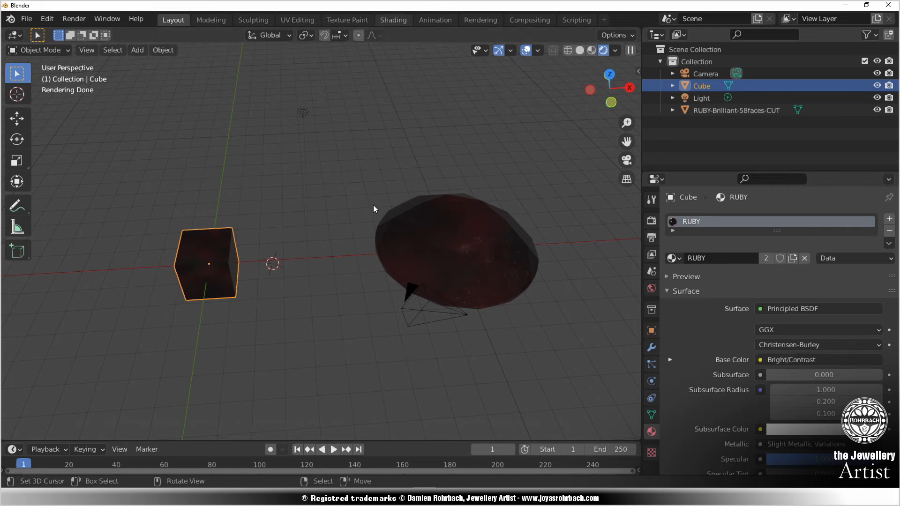
Step: Open the Shading workspace with the cube's RUBY node setup and switch its 3D viewport to rendered shading
left_click(393, 20)
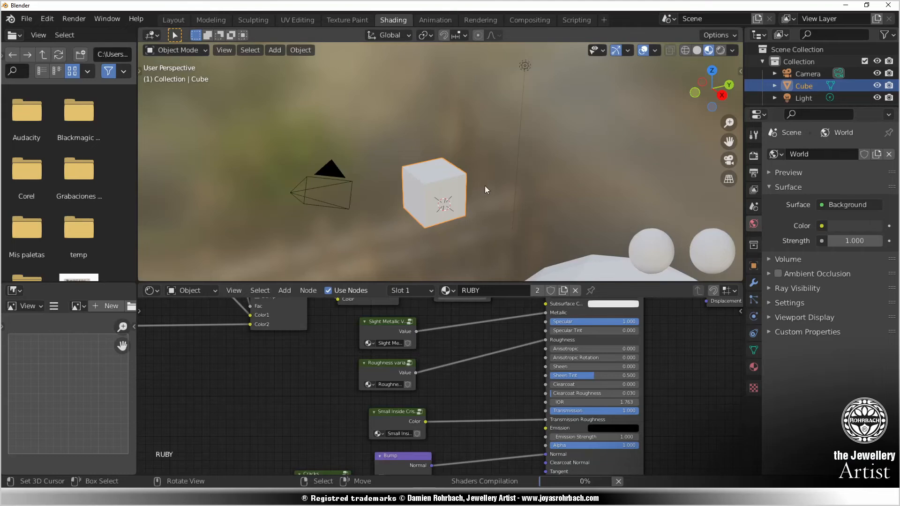
middle_click_drag(484, 186, 524, 171)
middle_click_drag(525, 370, 331, 463)
scroll(461, 382, "up", 2)
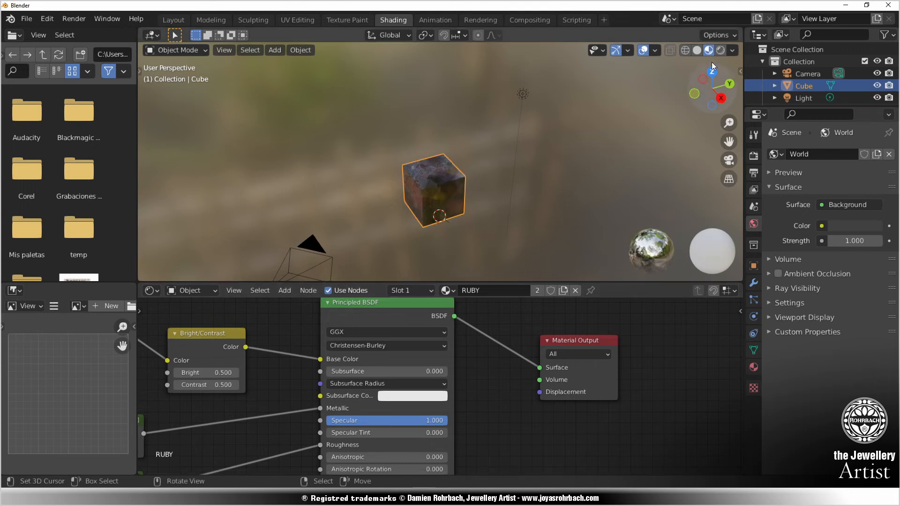
left_click(721, 49)
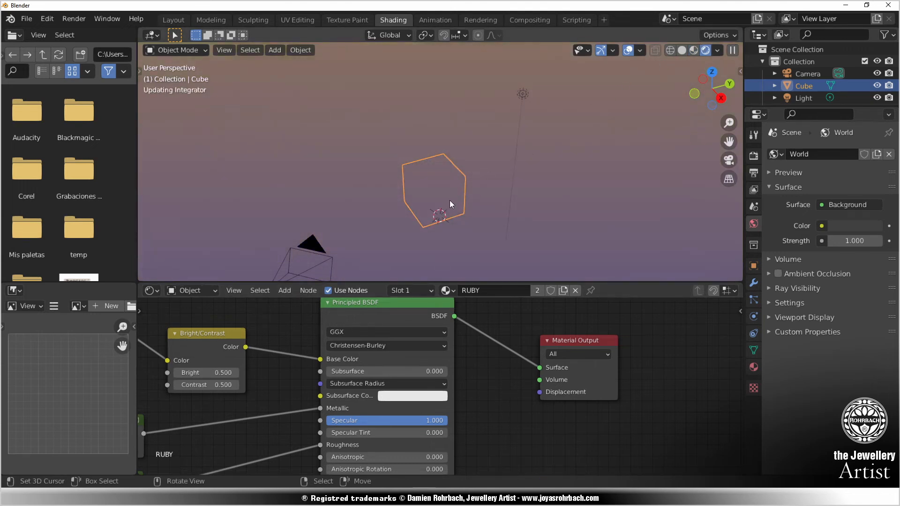
scroll(459, 208, "up", 4)
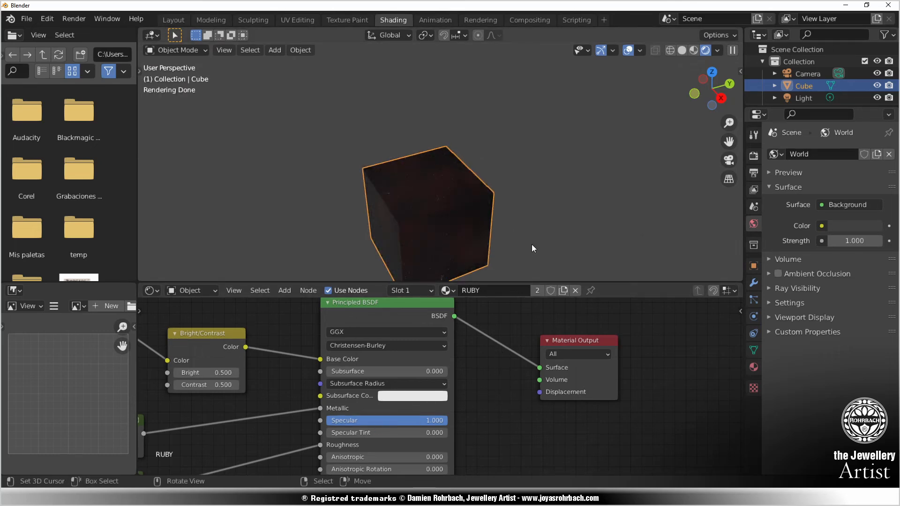
Step: Move the ruby brilliant freehand by about 0.82 m, lowering it slightly beside the cube
scroll(535, 237, "down", 8)
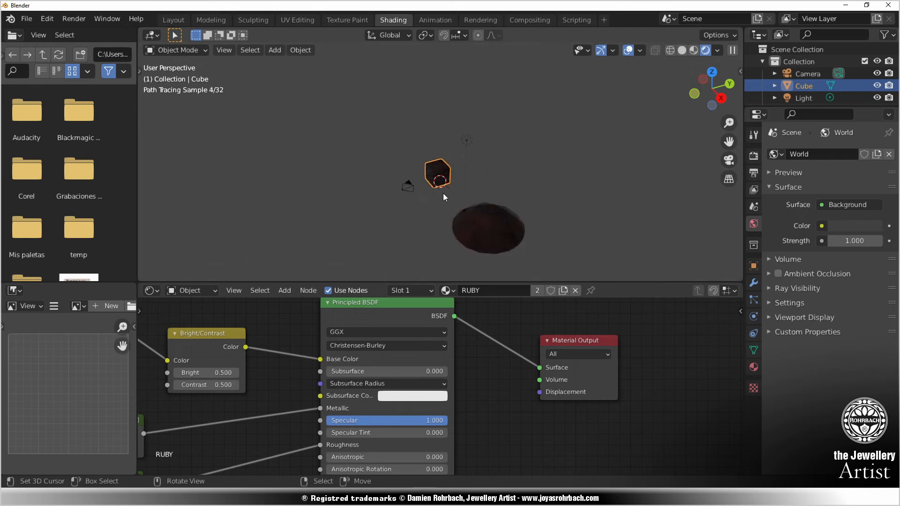
middle_click_drag(445, 197, 547, 177)
left_click(550, 165)
key("g")
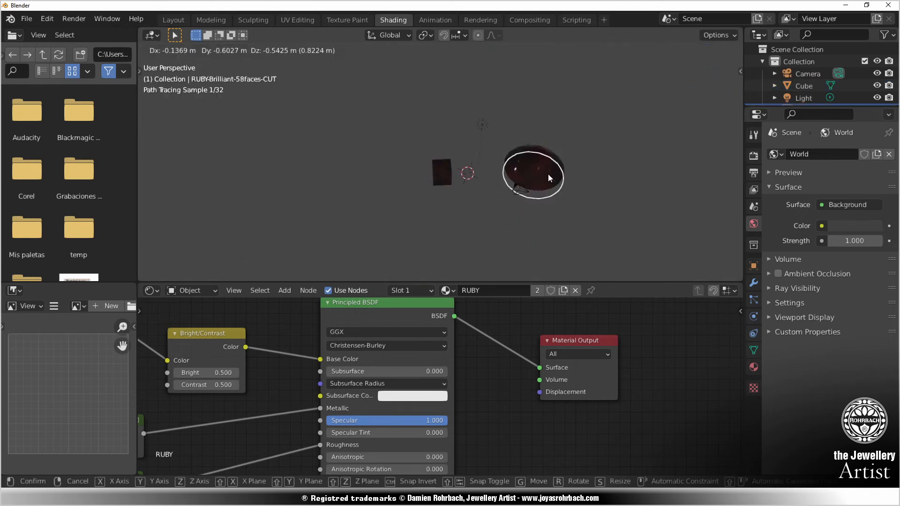
left_click(549, 178)
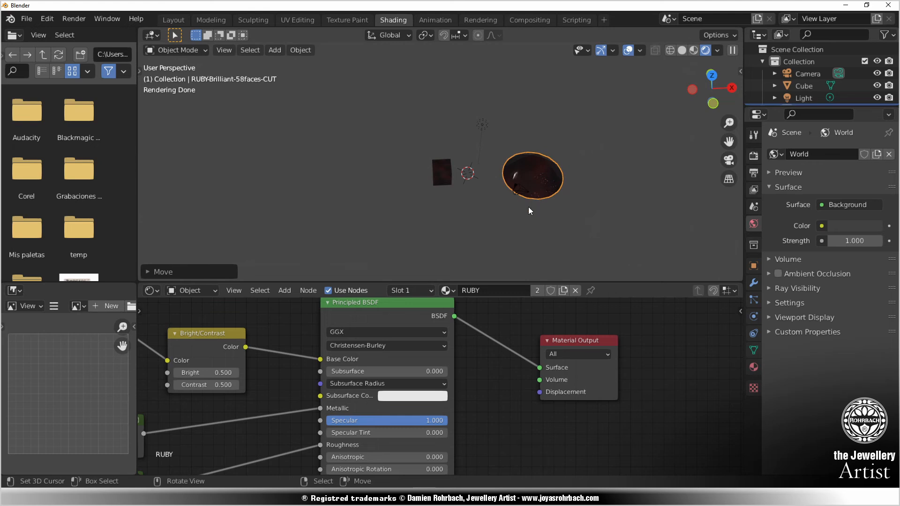
Step: Select the cube, show its RUBY material settings and check the list of available materials
left_click(434, 169)
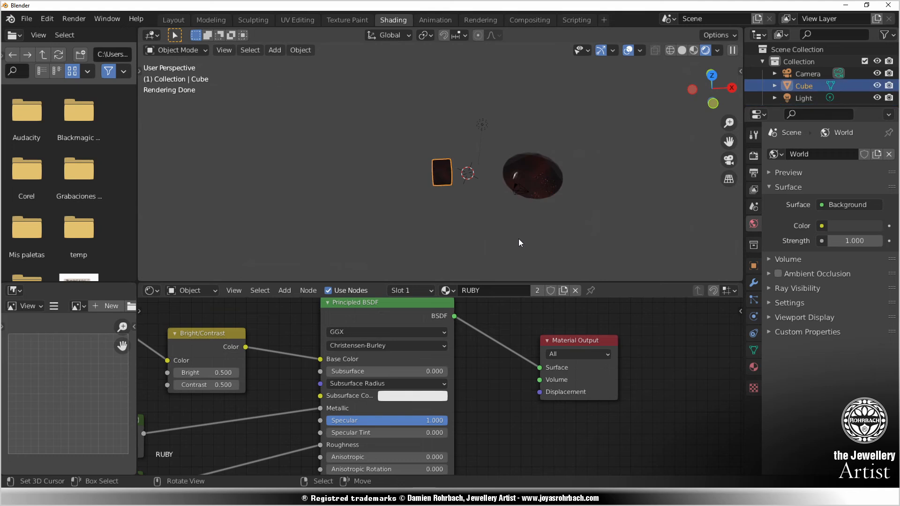
left_click(754, 367)
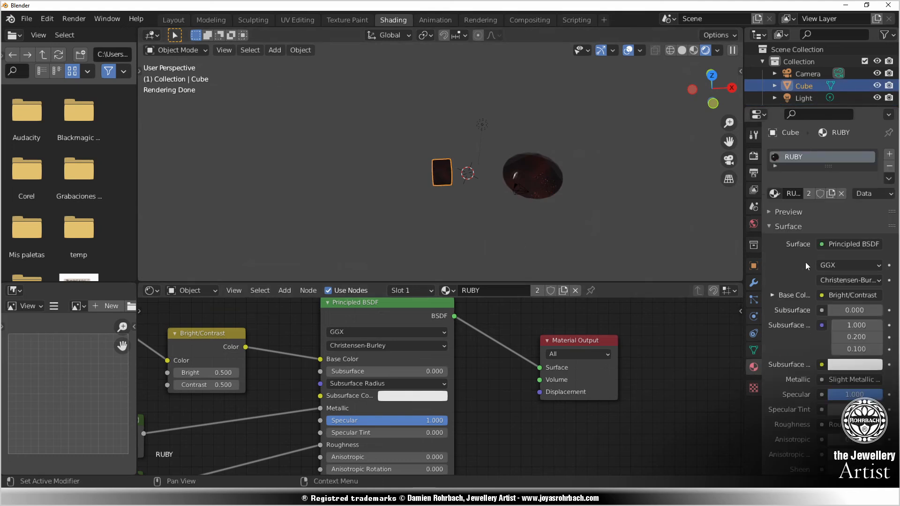
left_click(775, 194)
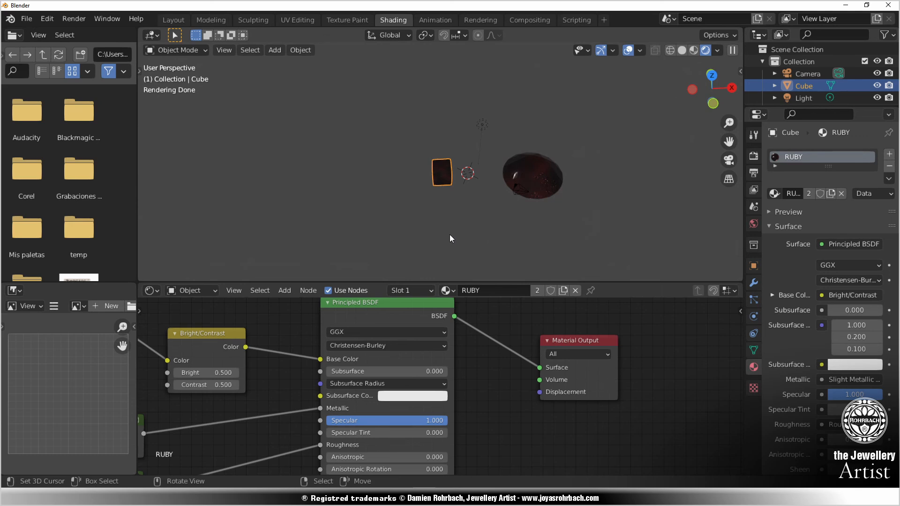
mouse_move(473, 241)
middle_mouse_down()
mouse_move(530, 226)
mouse_move(500, 219)
middle_mouse_up()
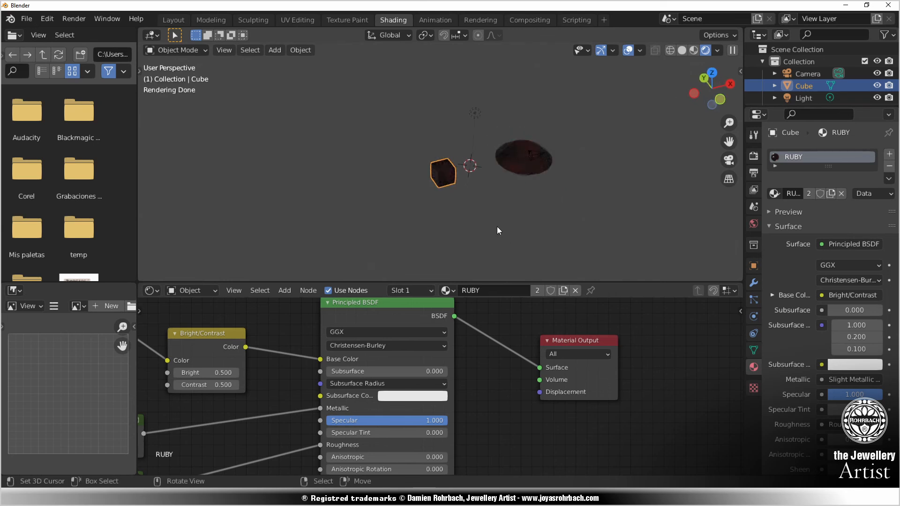